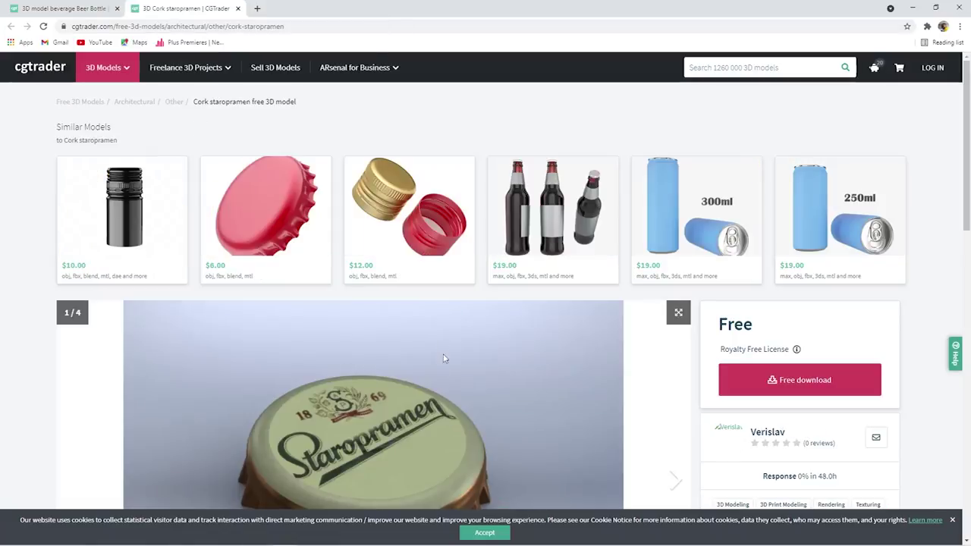
Step: Review the free Staropramen cork and realistic beer glass model pages on CGTrader
scroll(68, 385, down, 3)
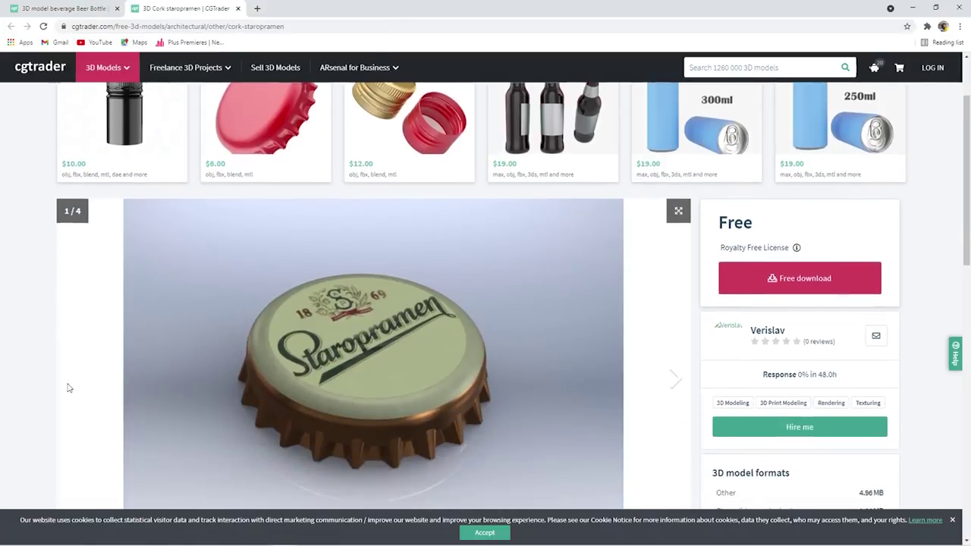
scroll(67, 387, down, 2)
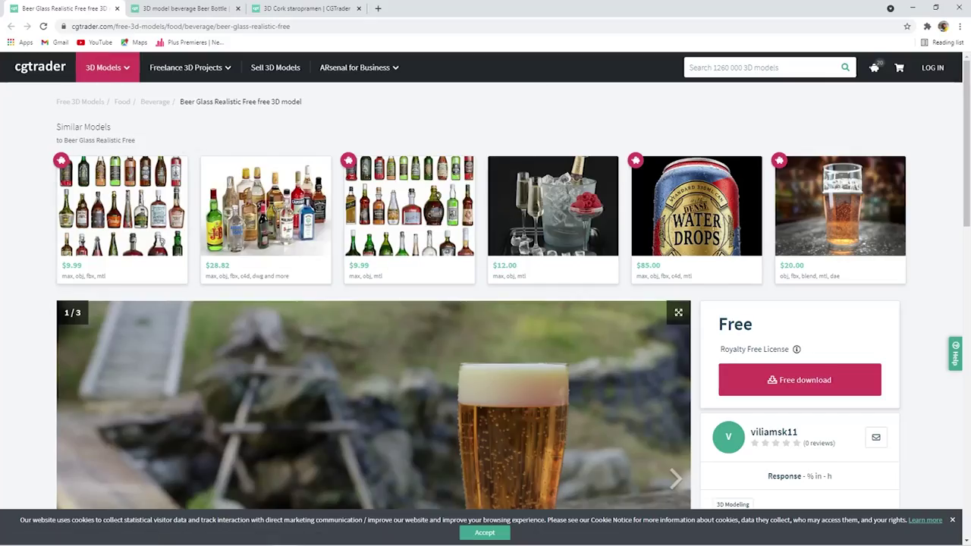
scroll(114, 380, down, 2)
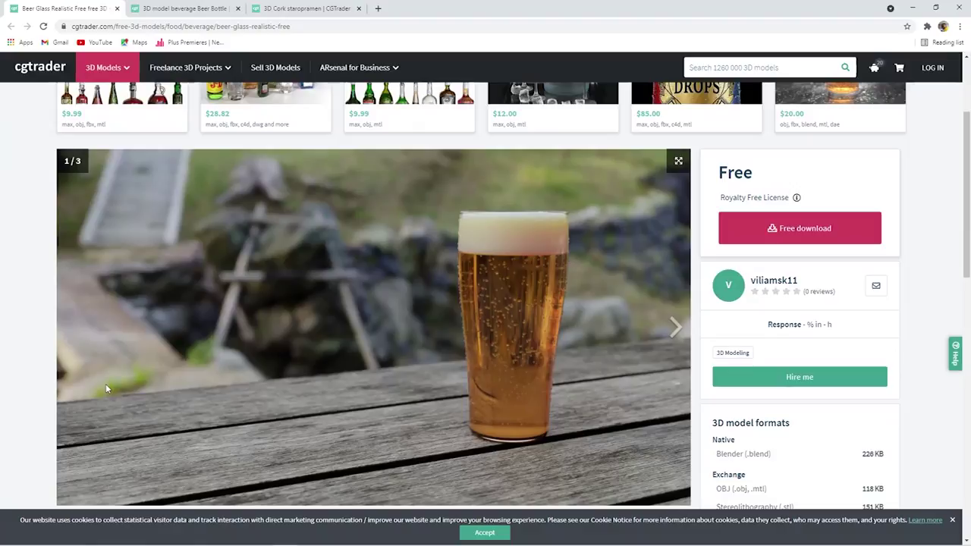
scroll(105, 384, down, 1)
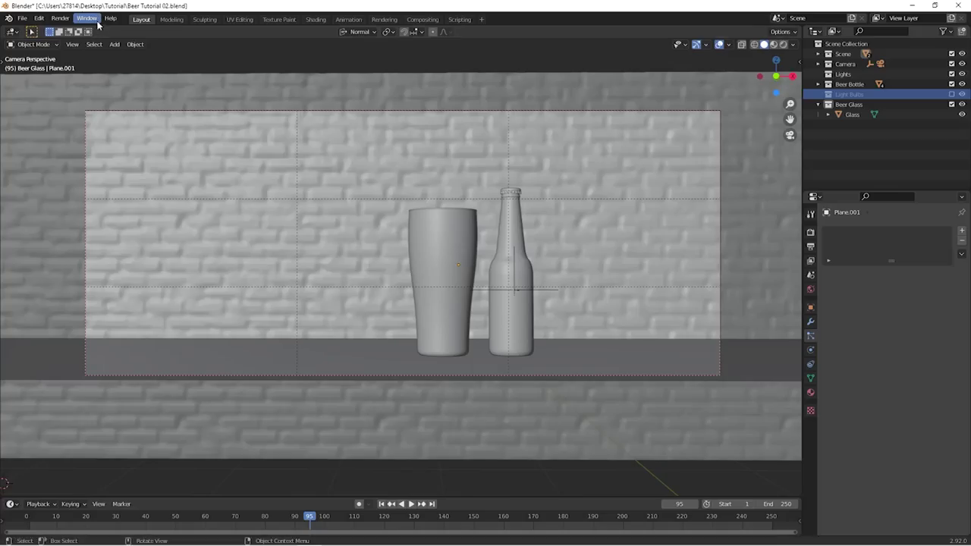
Step: Switch to Blender, make its window full screen and view the glass and bottle scene through the camera
click(90, 18)
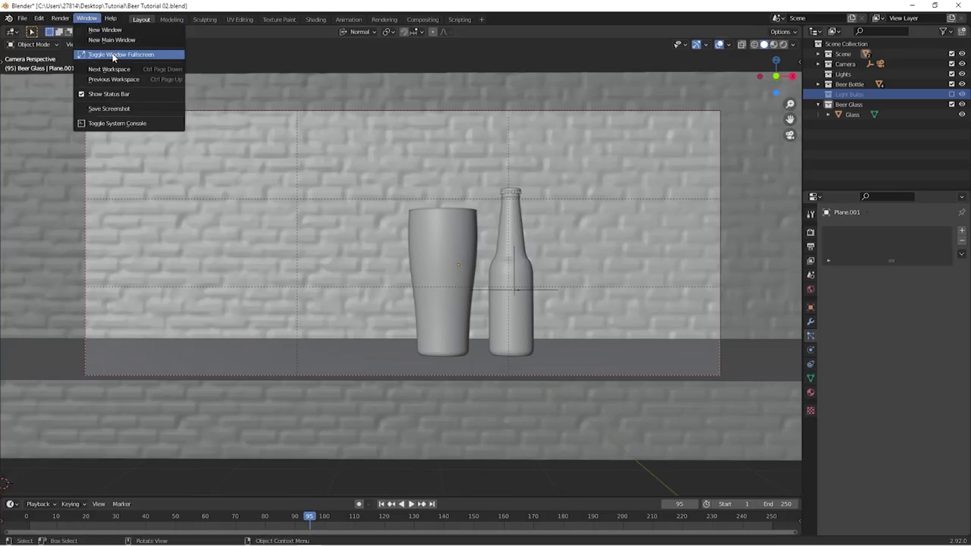
click(114, 55)
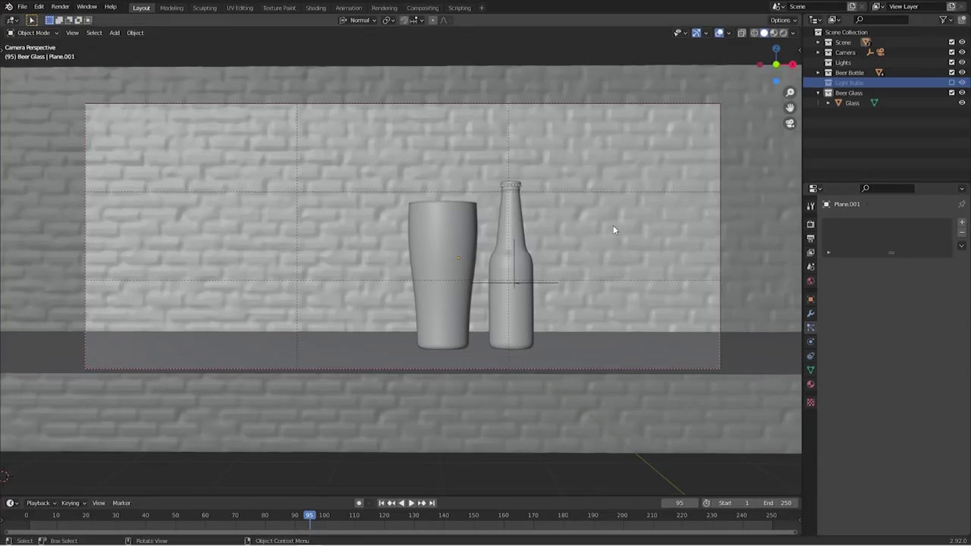
scroll(613, 230, down, 2)
mouse_move(614, 228)
middle_down()
mouse_move(580, 245)
mouse_move(644, 226)
mouse_move(606, 230)
middle_up()
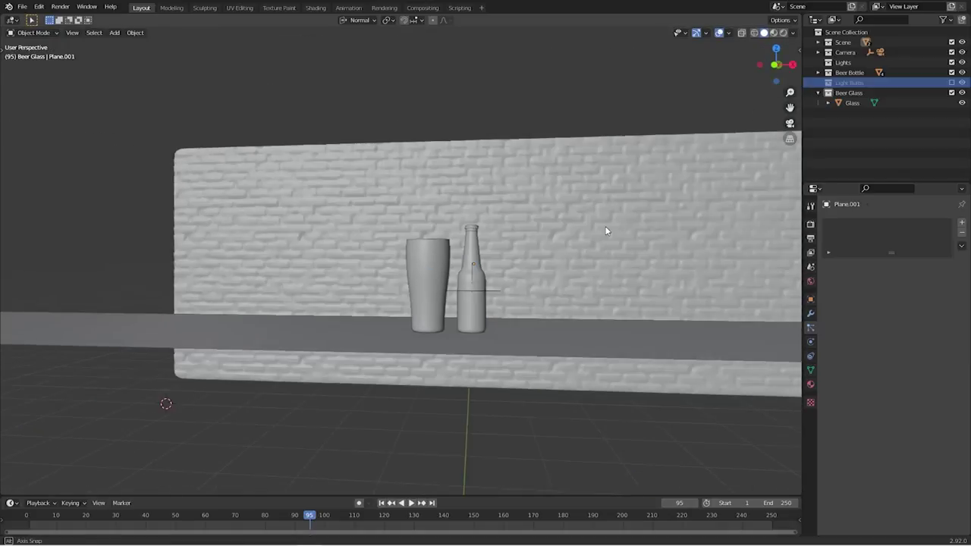
click(789, 123)
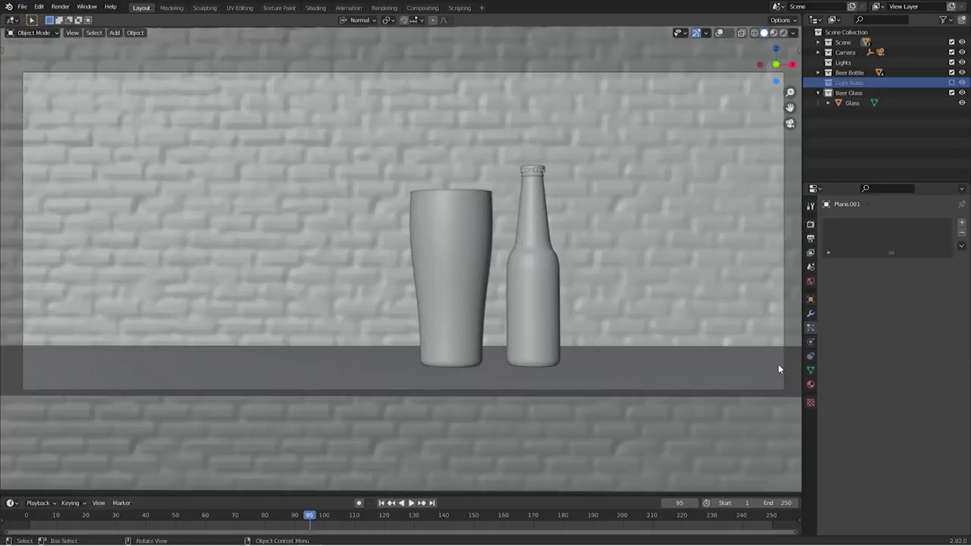
Step: Place the 3D cursor at the world origin and add an area light there
key(shift+s)
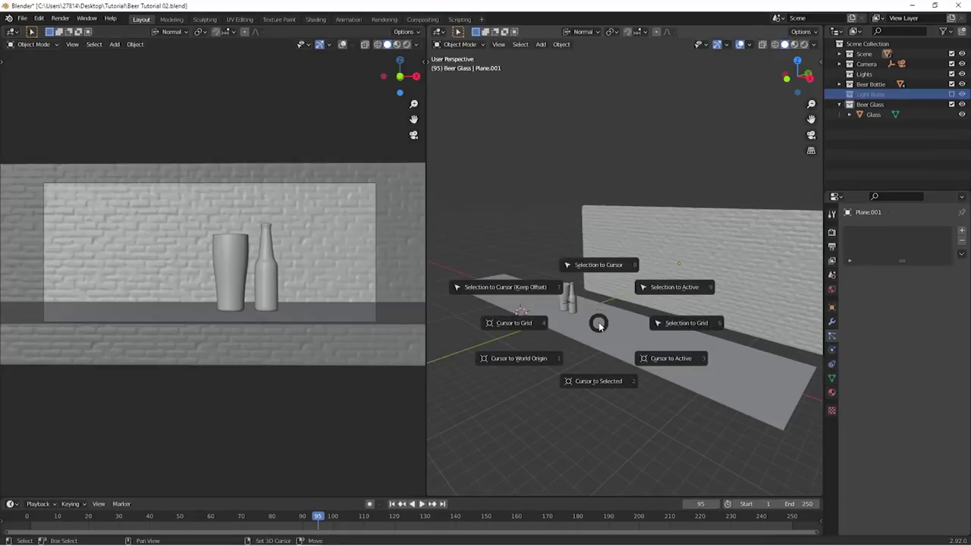
click(545, 357)
key(shift+a)
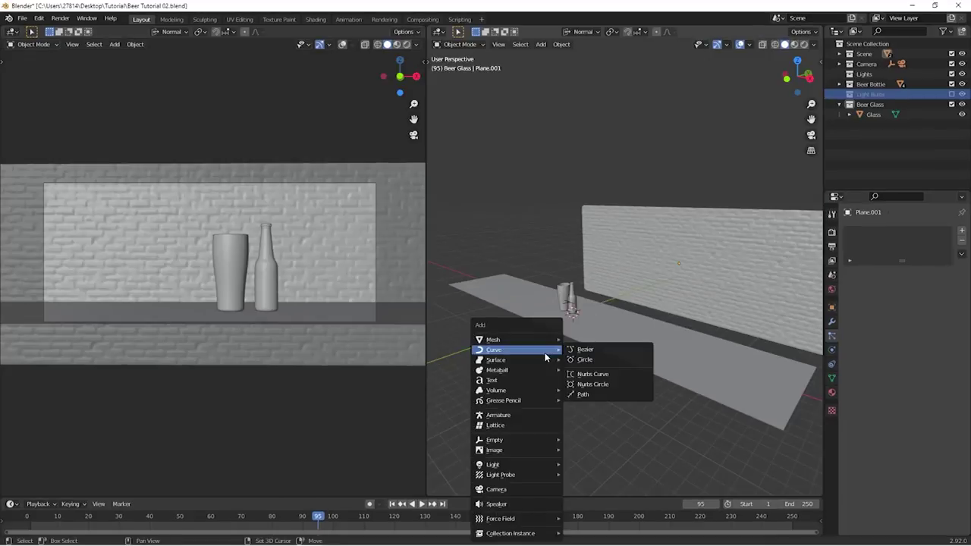
mouse_move(540, 339)
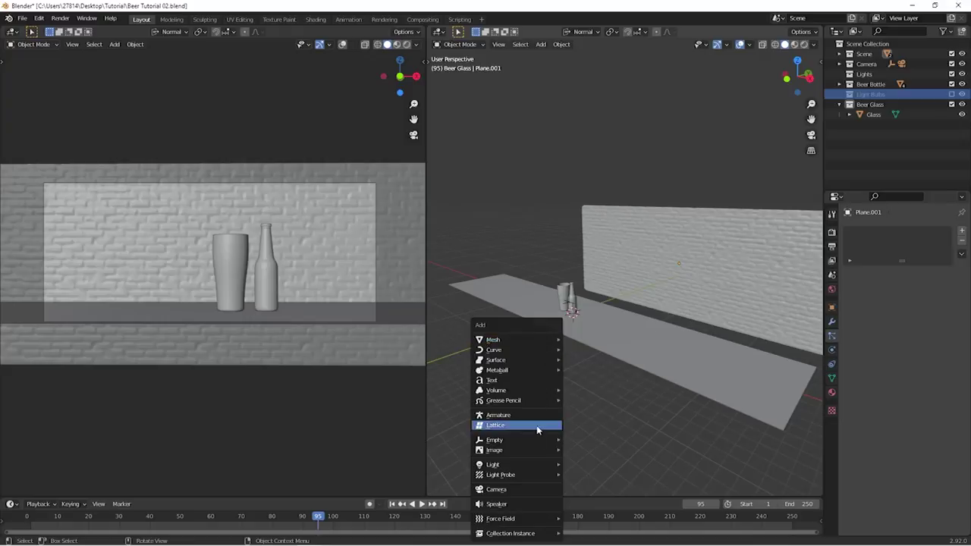
mouse_move(539, 464)
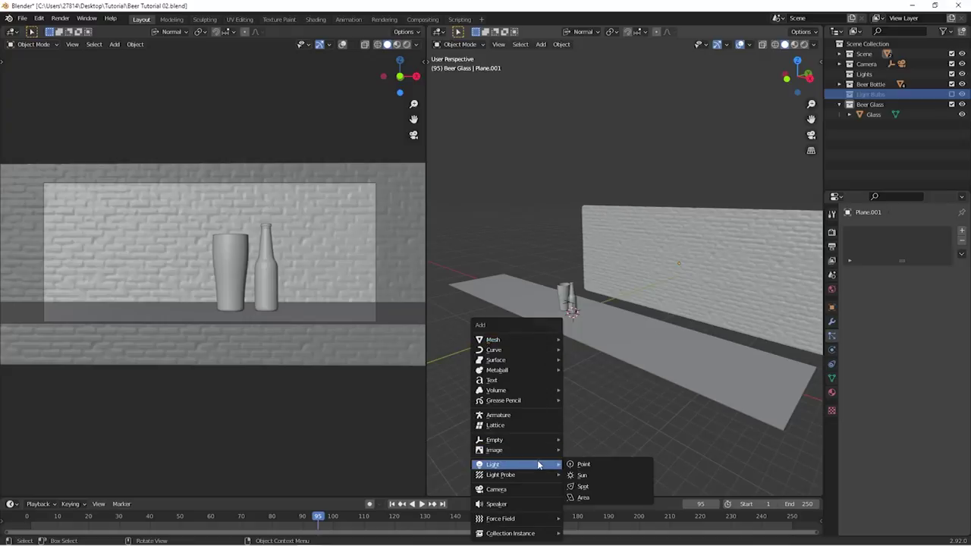
click(582, 498)
Step: Raise the area light to about 7.4 m above the origin and enlarge it to about 15.6 m
key(g)
key(z)
key(z)
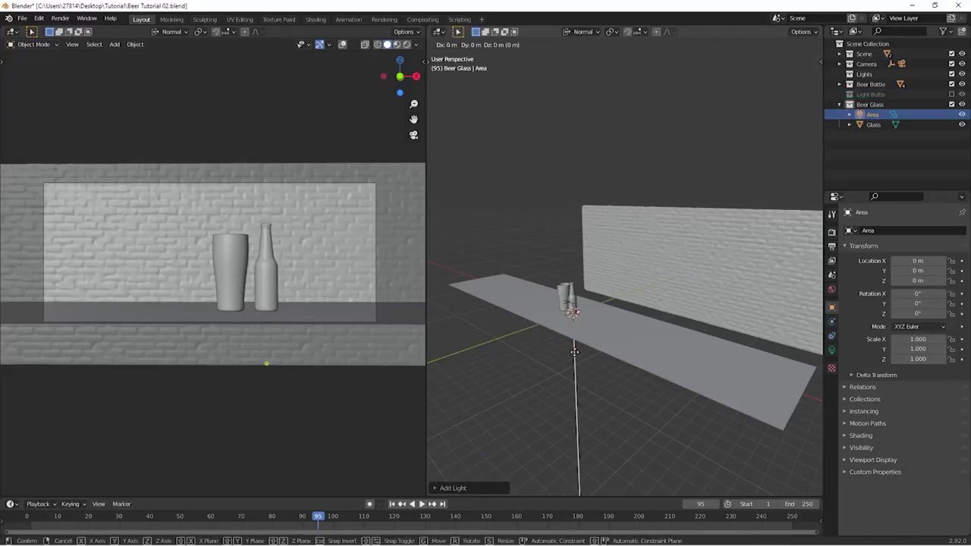
click(579, 293)
middle_drag(578, 293, 631, 300)
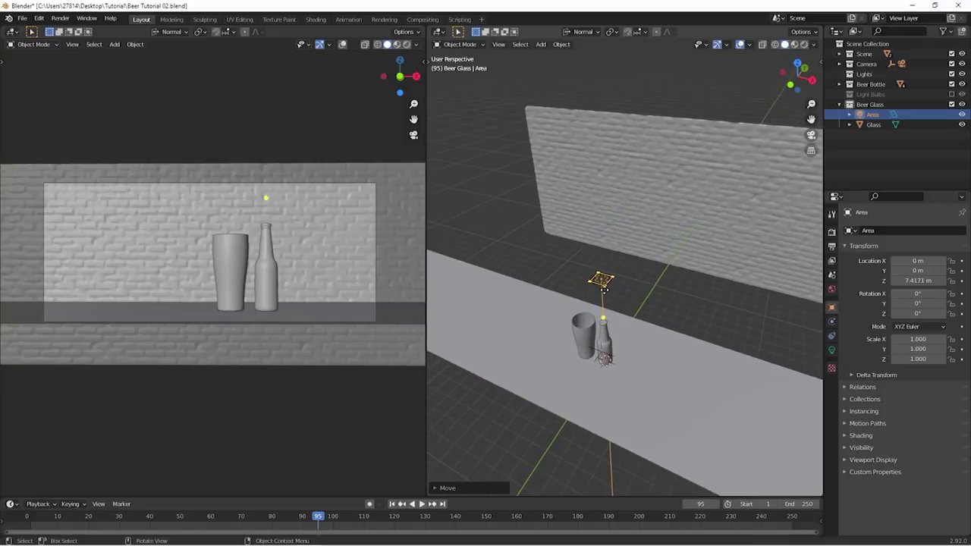
drag(603, 289, 697, 433)
scroll(638, 320, down, 1)
middle_drag(698, 433, 671, 288)
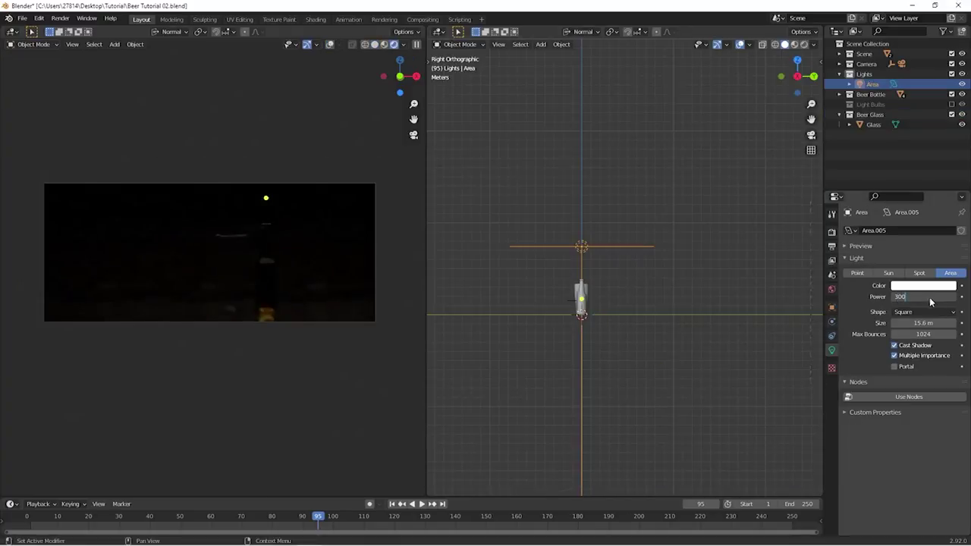
Step: Set the area light's power to 800 W
key(Return)
click(922, 297)
text(800)
key(Return)
Step: Tilt the area light toward the camera side and reposition it above the glass and bottle in the right side view
scroll(647, 345, up, 3)
shift+middle_drag(647, 344, 717, 338)
scroll(326, 377, up, 1)
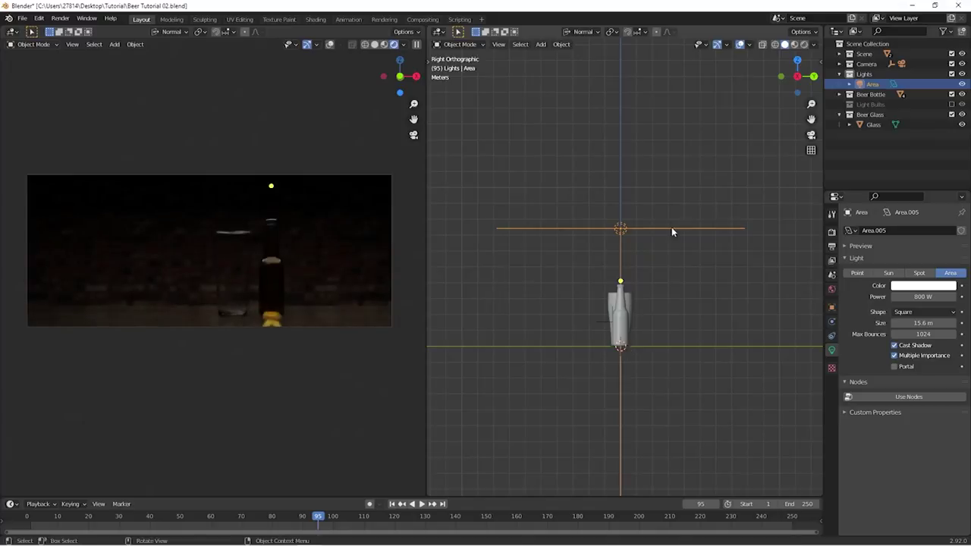
key(r)
click(702, 221)
key(g)
click(631, 166)
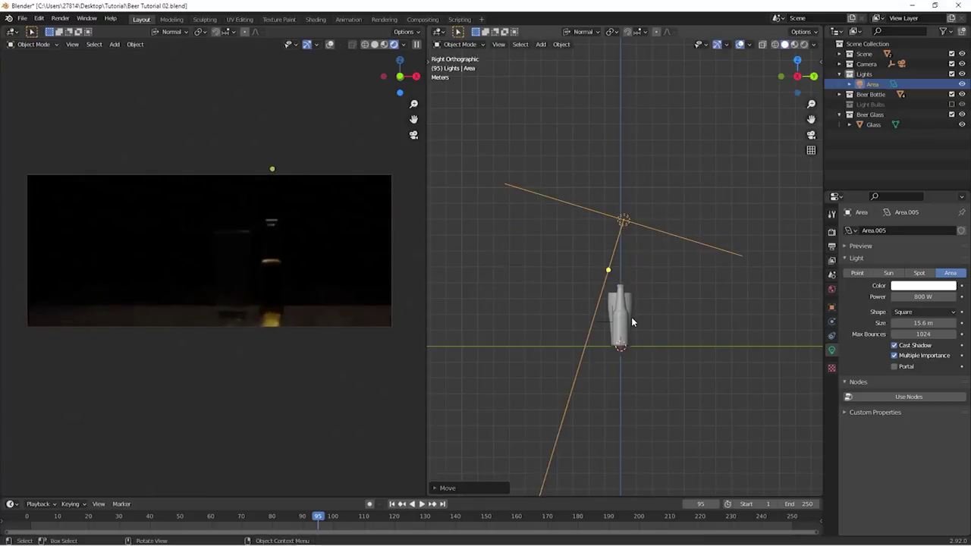
Step: Duplicate the top light, place the copy behind the glass and bottle, and rotate it to face them
key(shift+d)
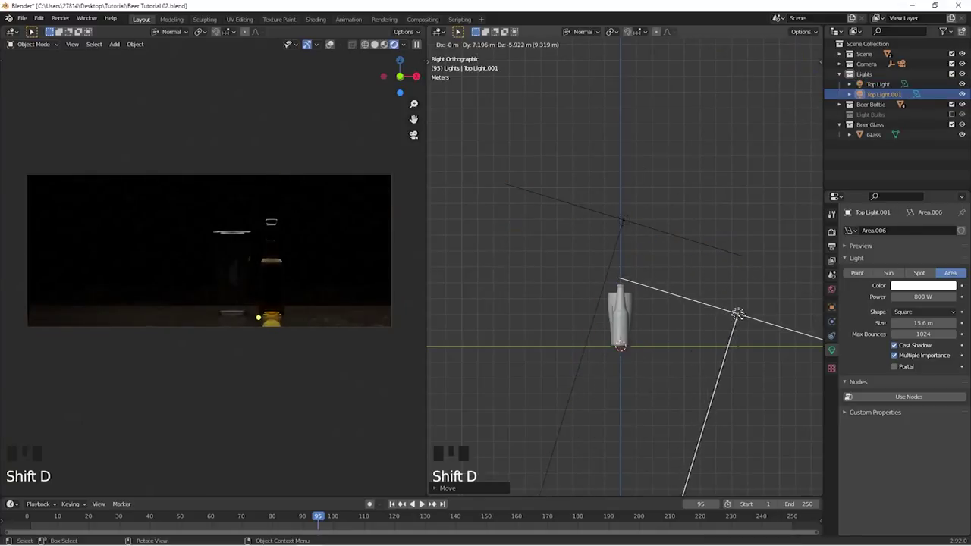
click(741, 319)
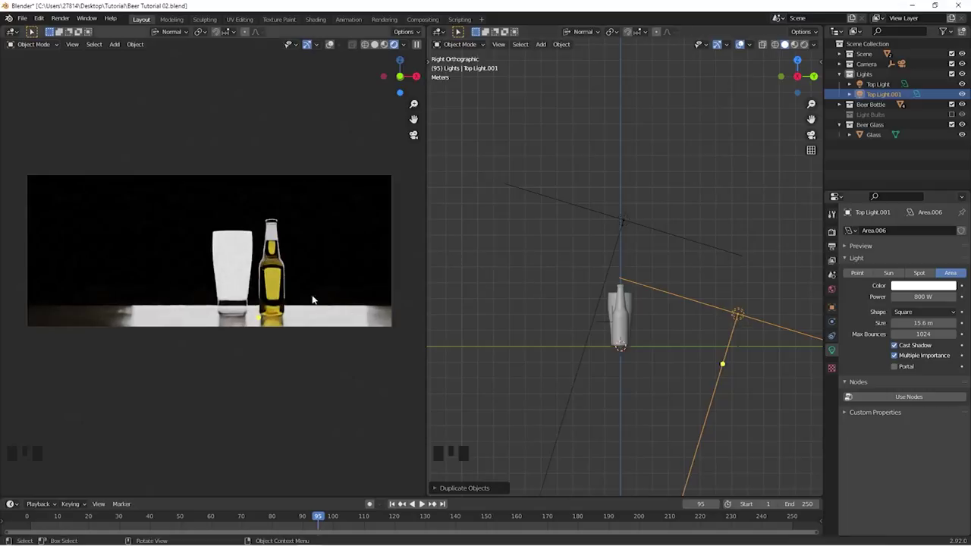
shift+middle_drag(674, 219, 684, 147)
key(r)
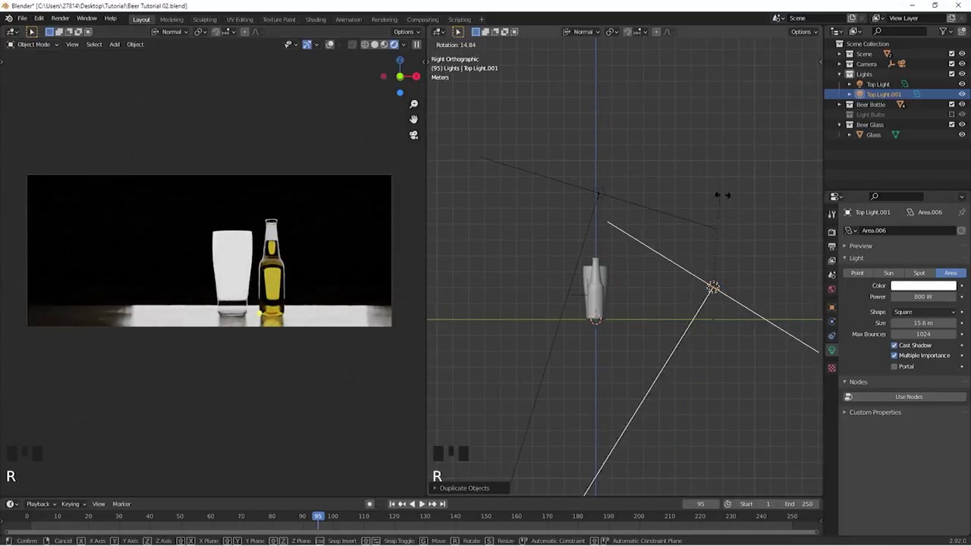
click(759, 263)
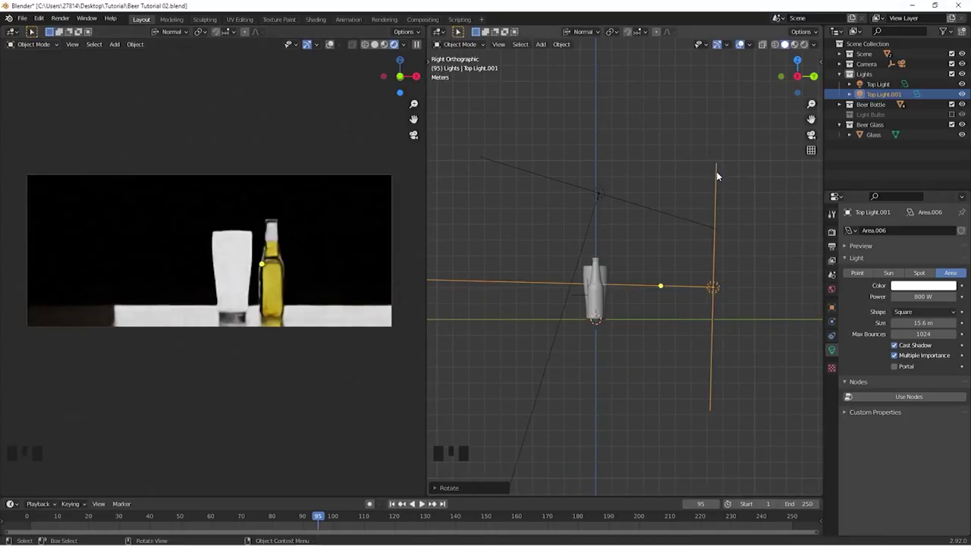
Step: Lower the duplicated back light below table level and tilt it upward toward the glass and bottle
scroll(719, 175, down, 2)
shift+middle_drag(714, 213, 691, 167)
key(g)
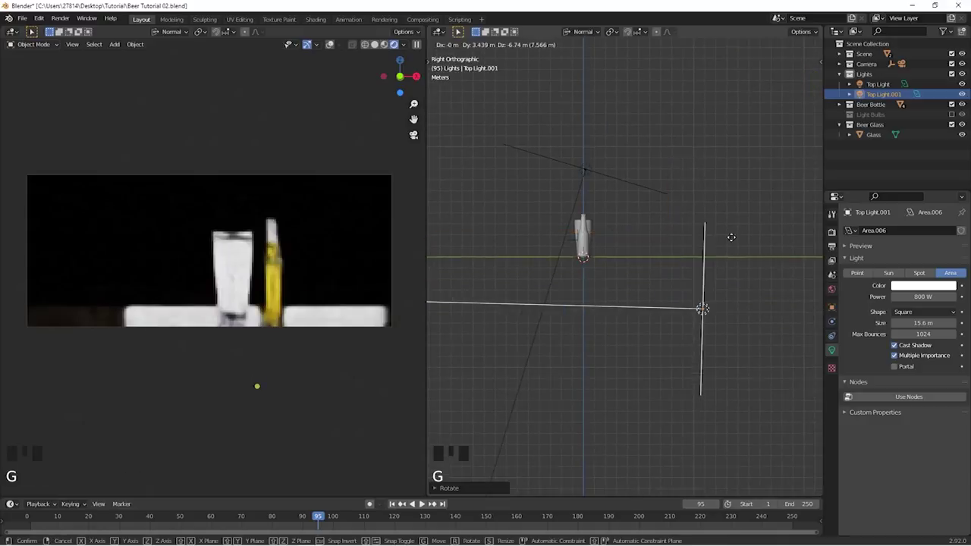
click(734, 237)
key(r)
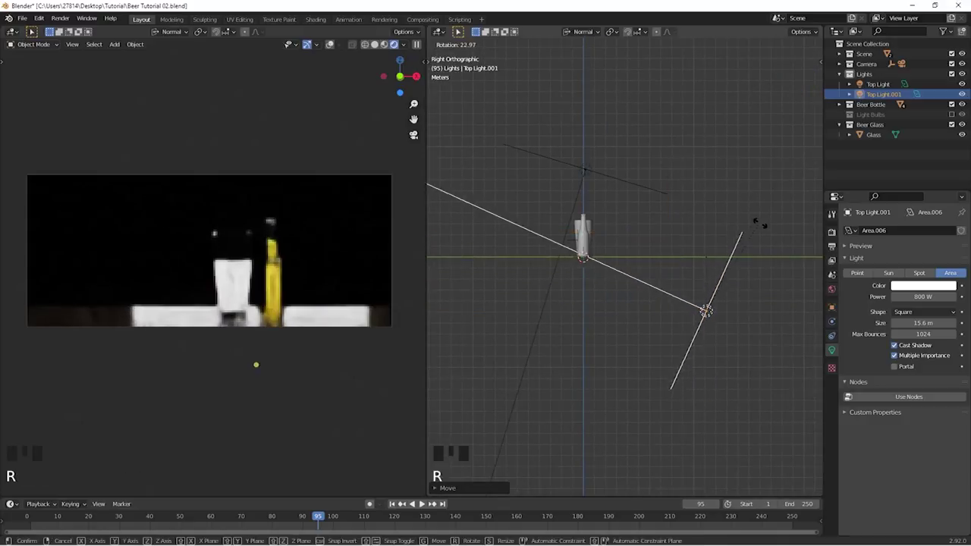
click(761, 226)
Step: Move the back light about 8.4 m farther behind the glass and bottle
key(g)
click(674, 221)
middle_drag(673, 220, 746, 228)
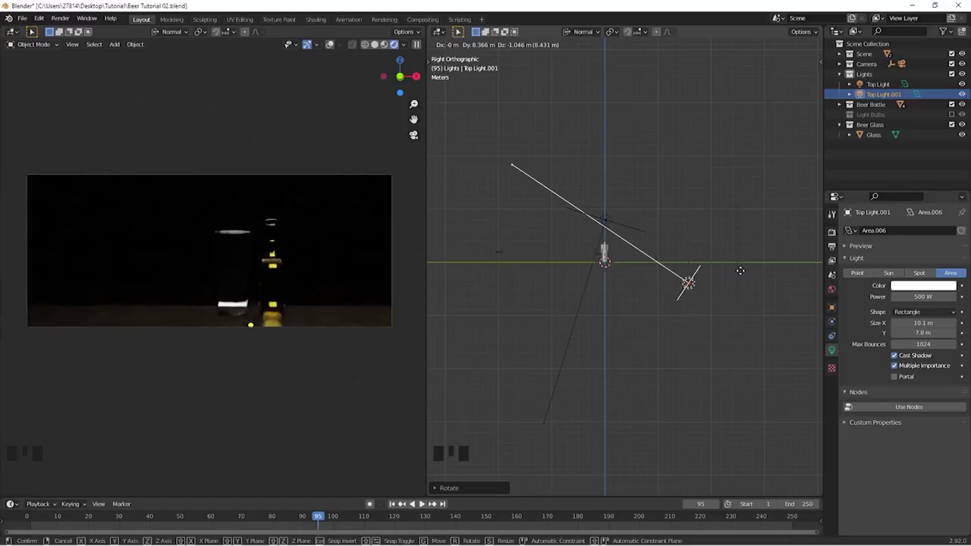
click(725, 276)
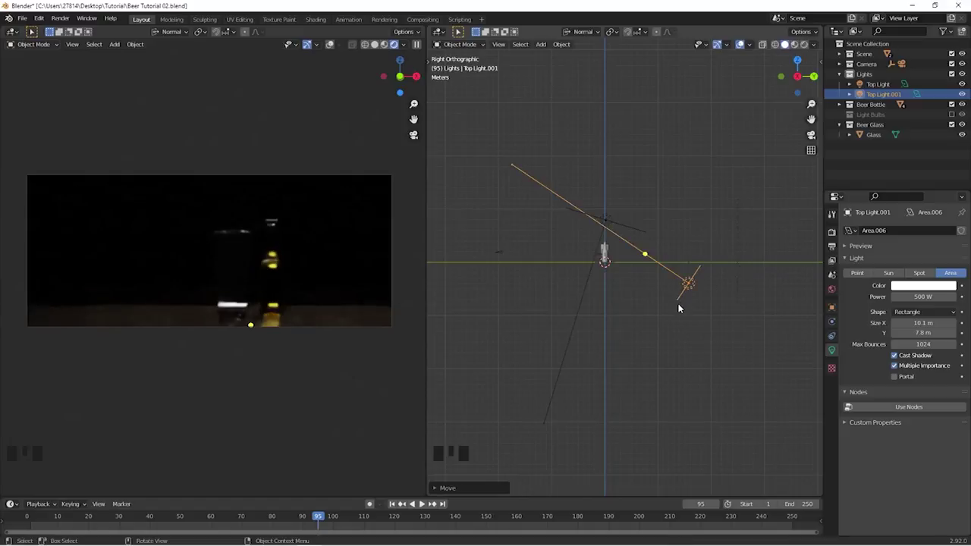
Step: Duplicate the back light slightly farther back and rotate the copy about 95° so it lights the brick wall
shift+middle_drag(680, 301, 628, 276)
click(624, 298)
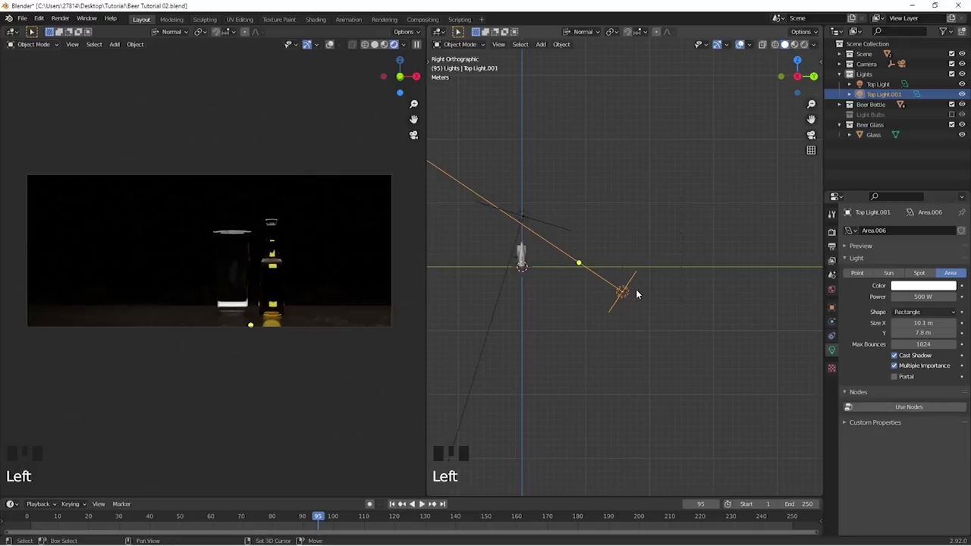
key(shift+d)
click(652, 294)
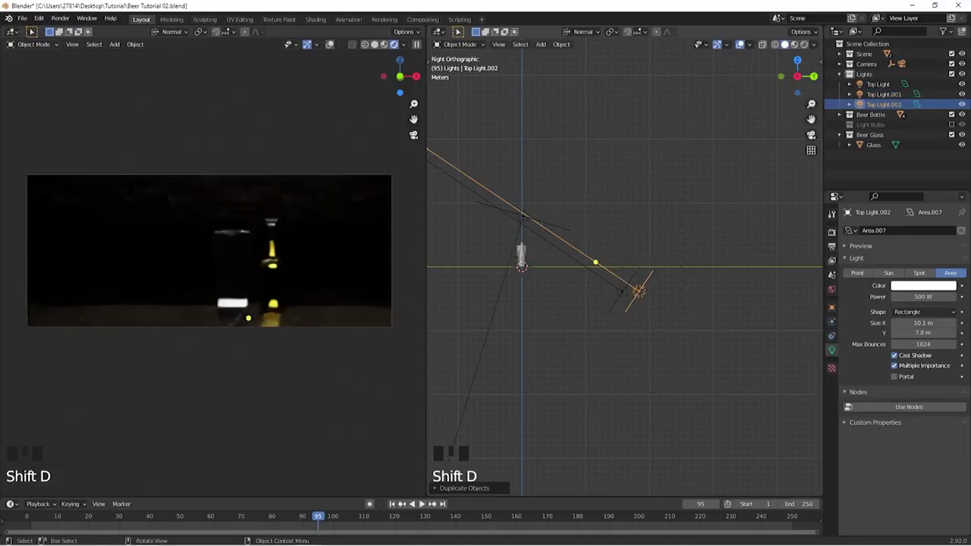
key(r)
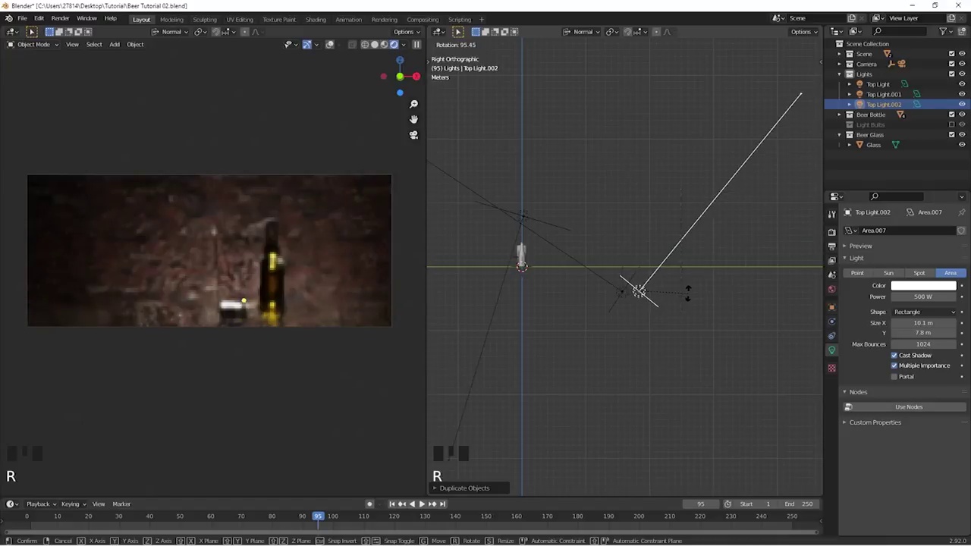
click(687, 292)
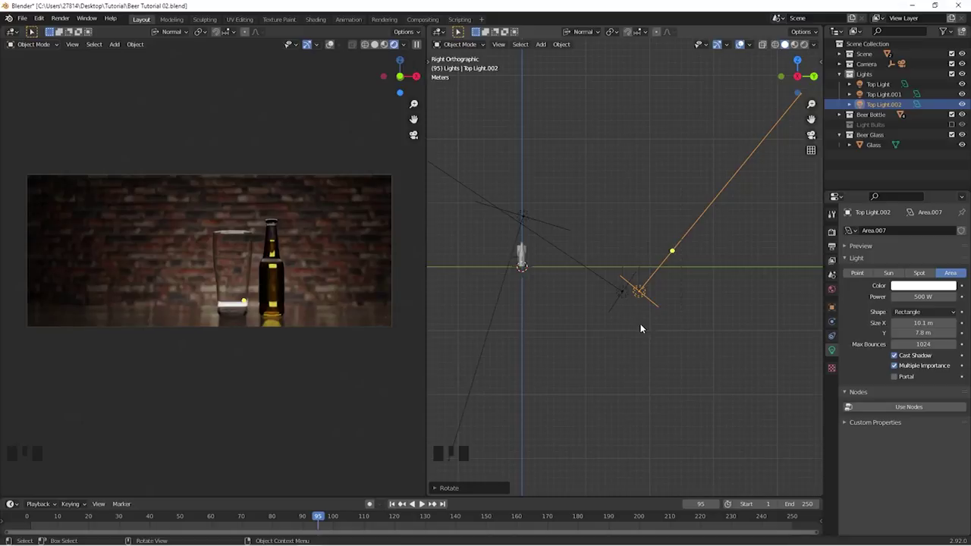
Step: Duplicate the top light, move the copy to the camera side and rotate it to face the glass and bottle
click(523, 217)
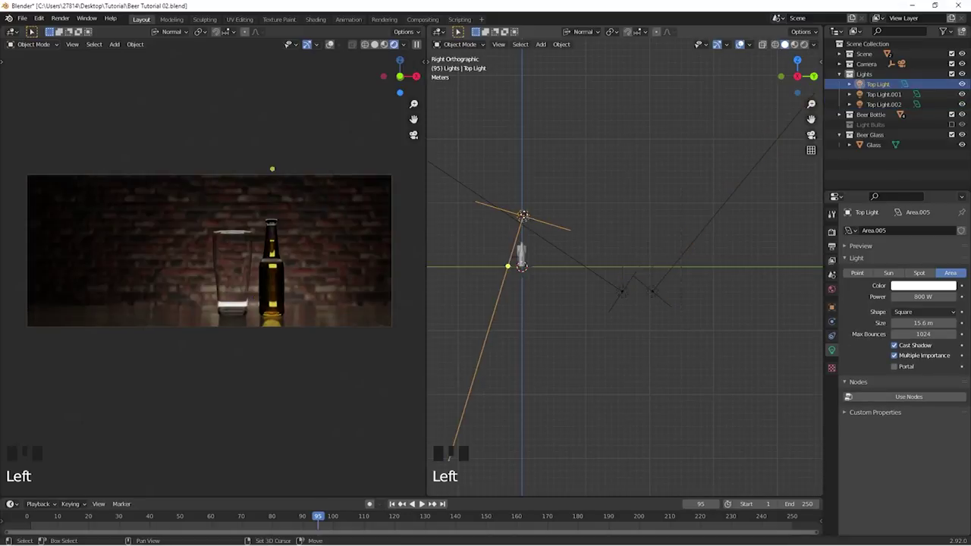
key(shift+d)
click(482, 234)
shift+middle_drag(517, 256, 607, 271)
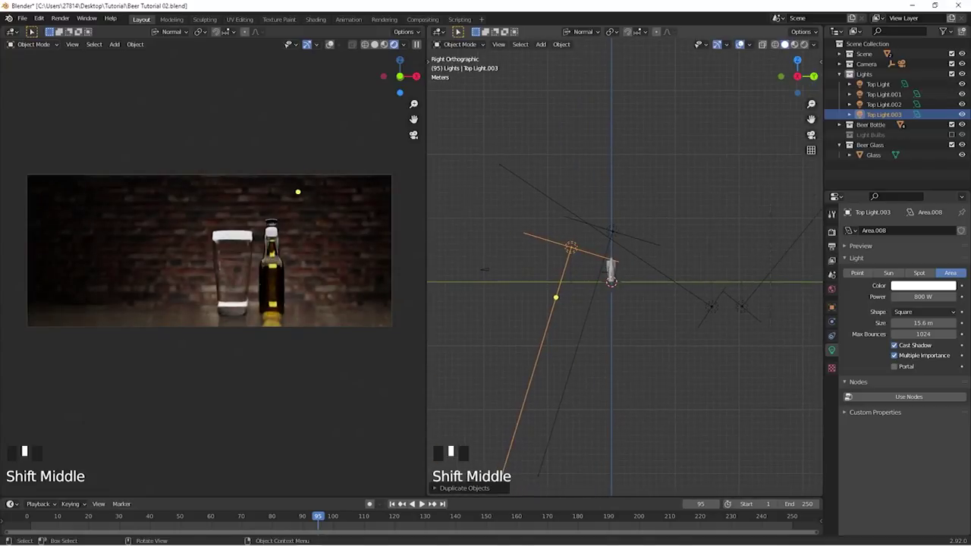
key(r)
click(712, 201)
key(g)
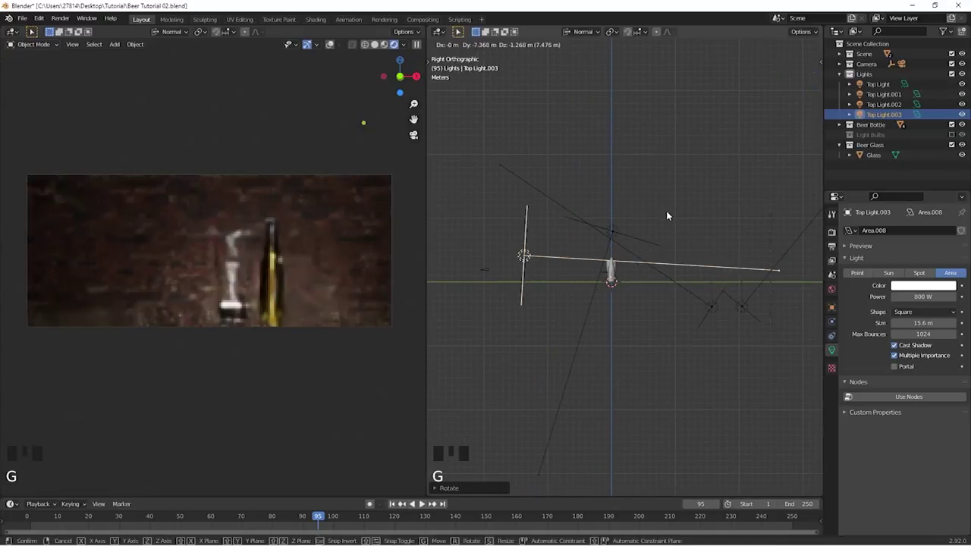
click(667, 215)
Step: Change the front light's shape to Disk and shift it along positive X and slightly closer to the table in top view
middle_drag(557, 214, 644, 226)
click(943, 313)
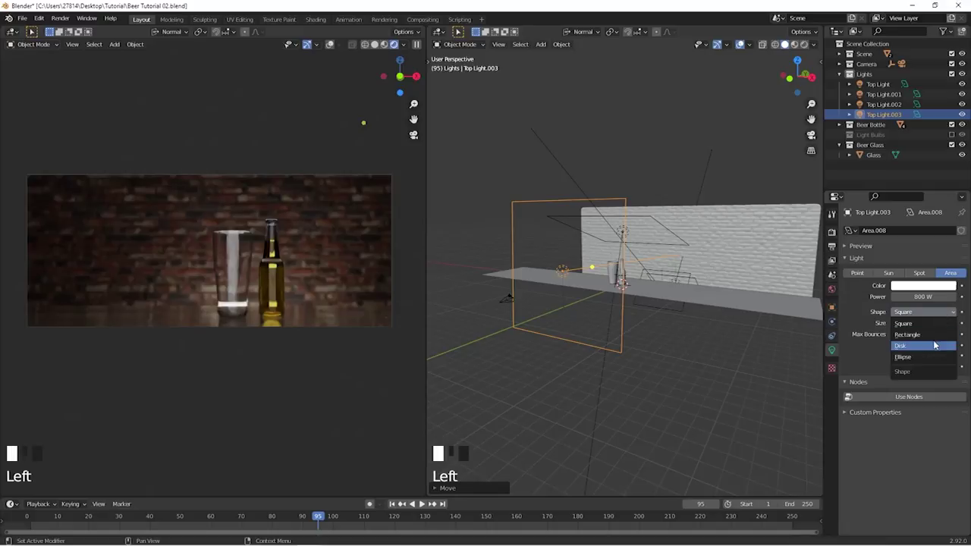
click(934, 346)
middle_drag(682, 303, 610, 267)
key(KP_7)
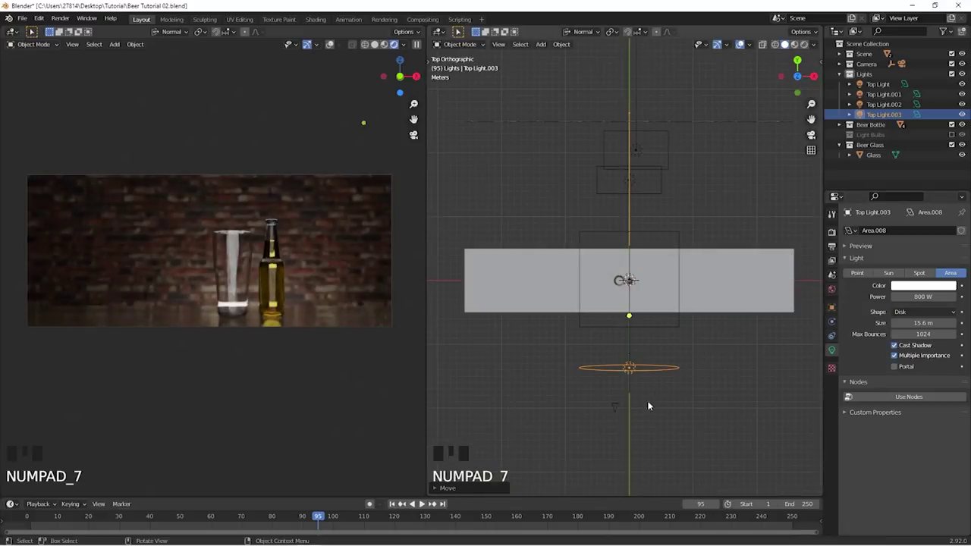
key(g)
click(755, 335)
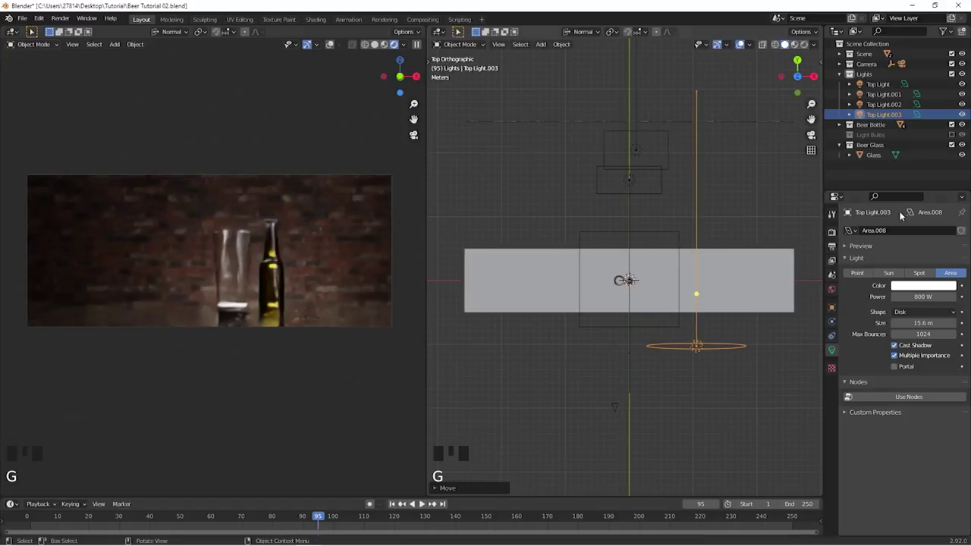
Step: Hide the other three lights and rotate the front light about -42.5° in top view toward the glass and bottle
drag(961, 86, 962, 104)
key(r)
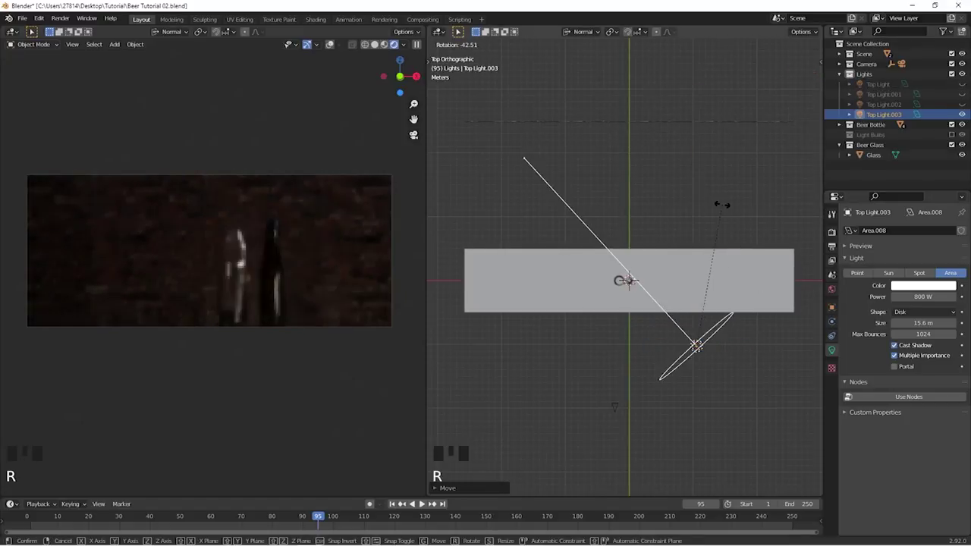
click(720, 288)
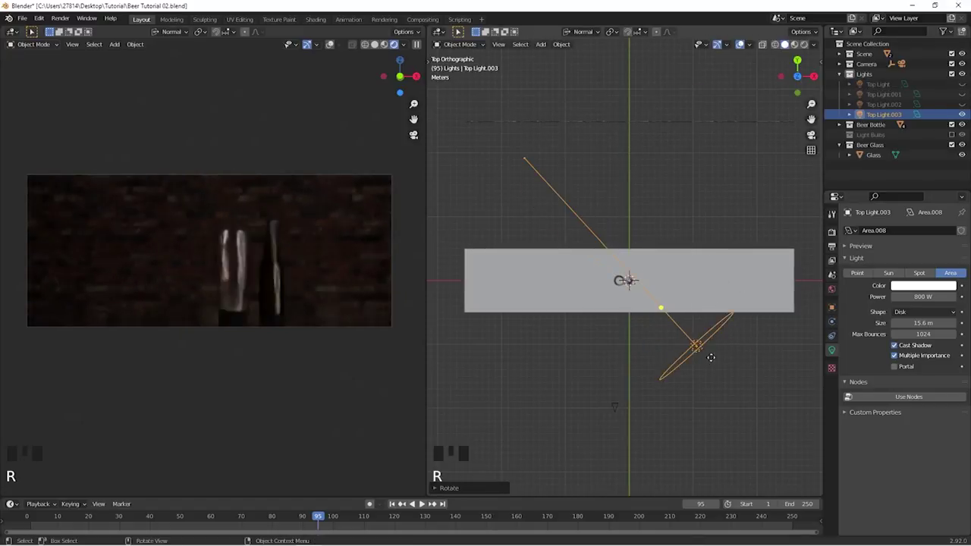
Step: Refine the front light's position and rotation on the positive X side of the table so it lights the glass and bottle
key(g)
click(729, 302)
key(r)
click(720, 326)
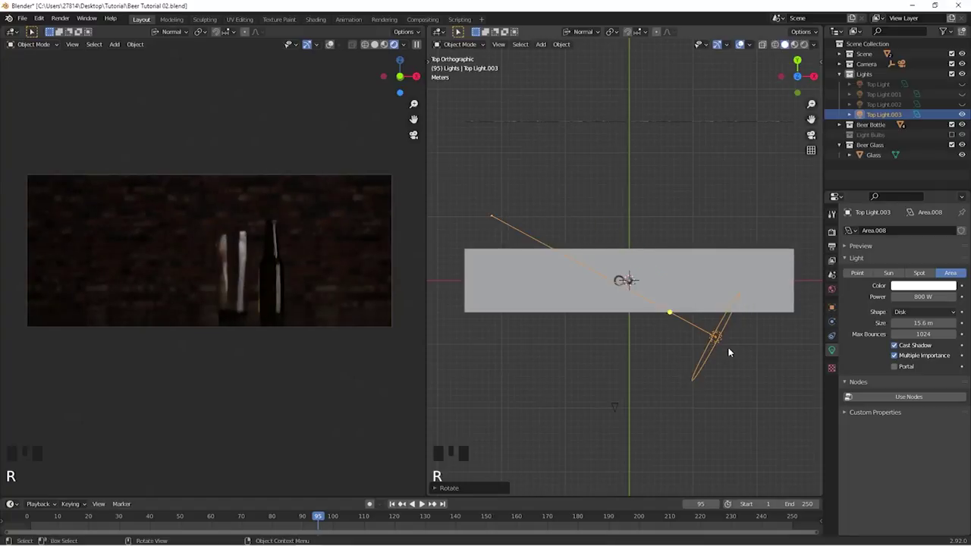
key(r)
key(g)
click(736, 331)
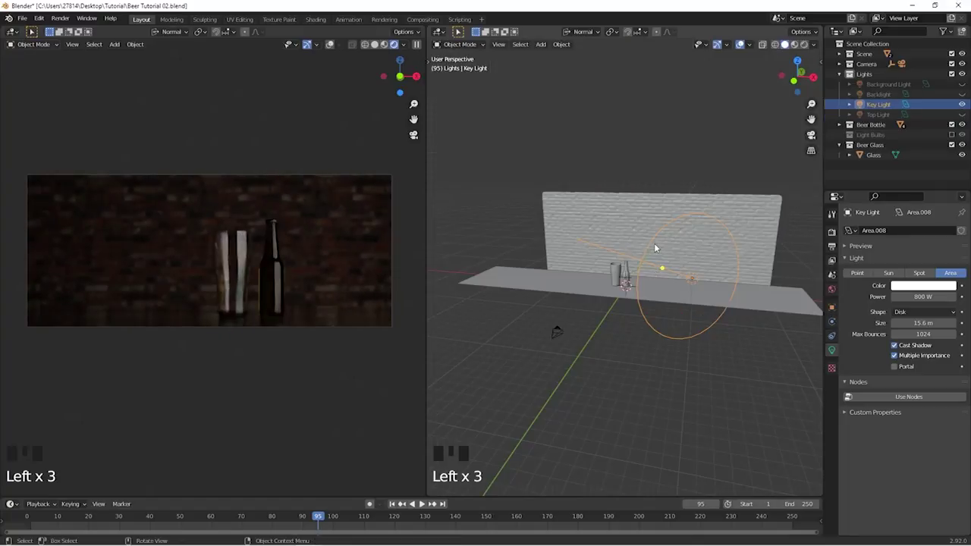
Step: Duplicate the key light in top view, place the copy behind the table on the negative X side and rotate it toward the glass
key(KP_7)
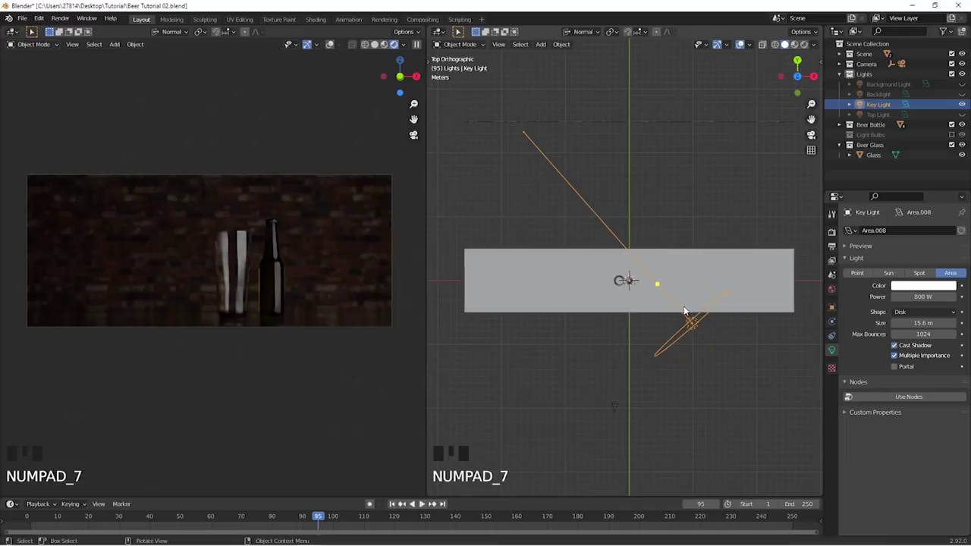
key(shift+d)
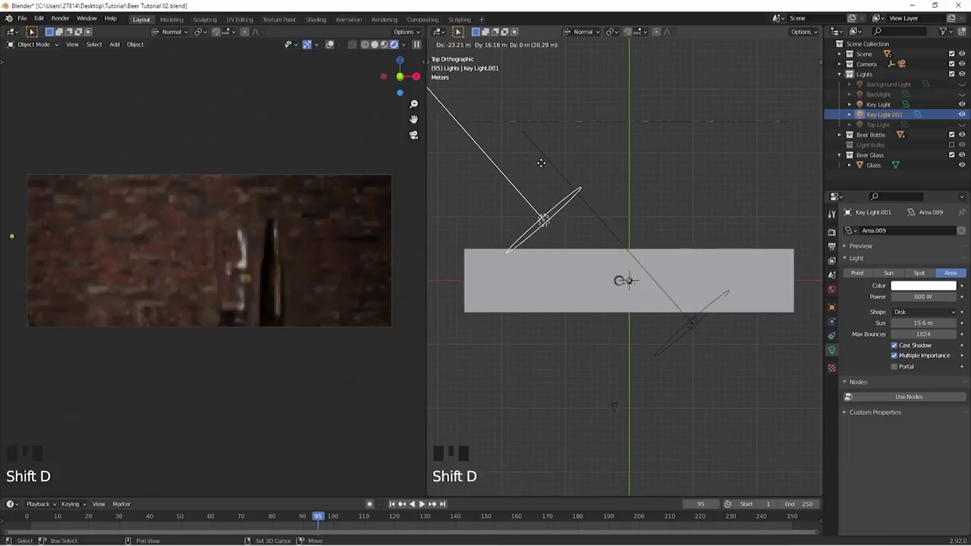
click(534, 164)
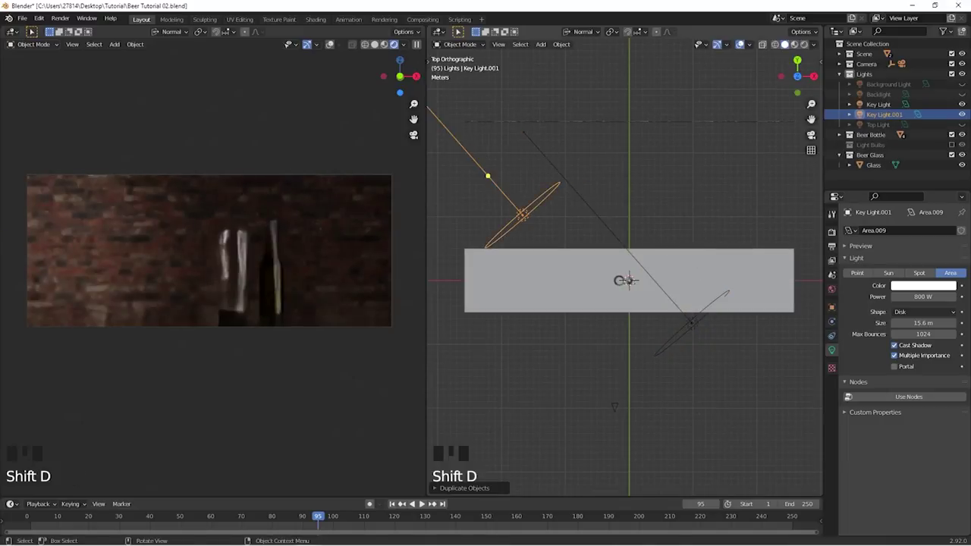
key(r)
click(625, 150)
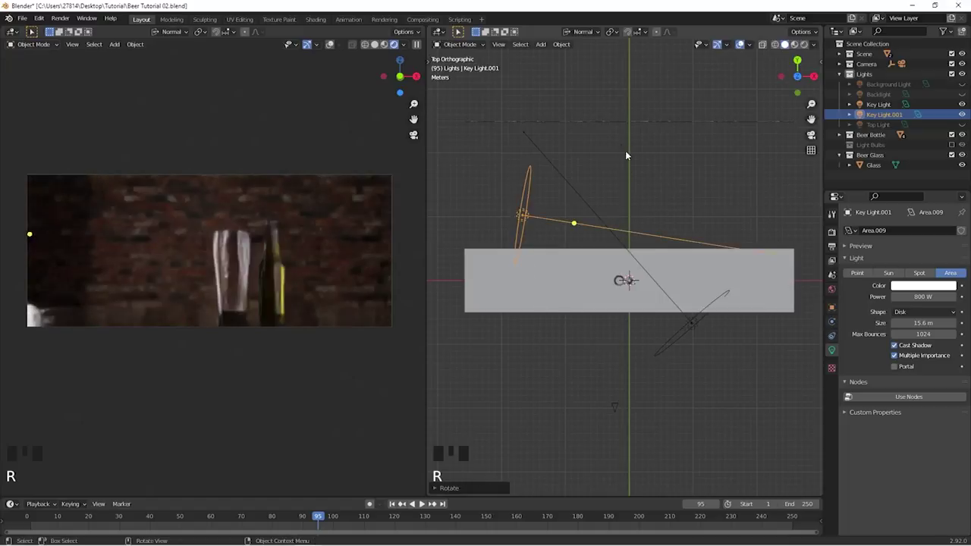
key(r)
click(656, 216)
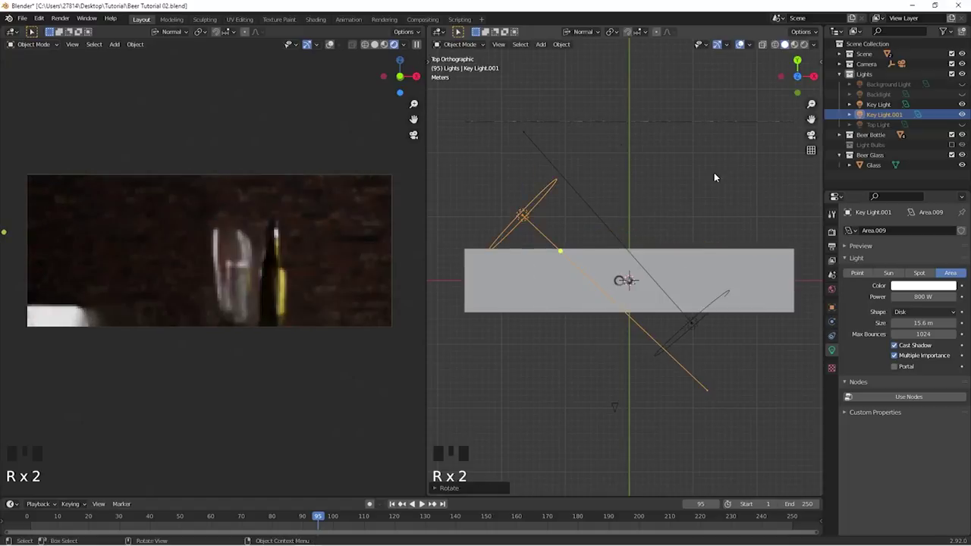
Step: With the key light hidden, rename the duplicated light to Rim Light and tint its color pale blue
click(962, 104)
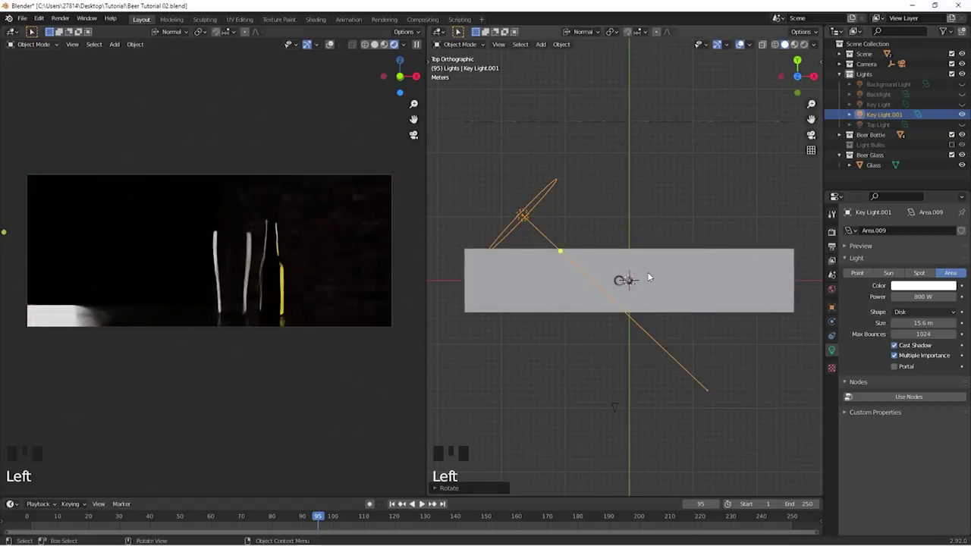
middle_drag(648, 278, 620, 237)
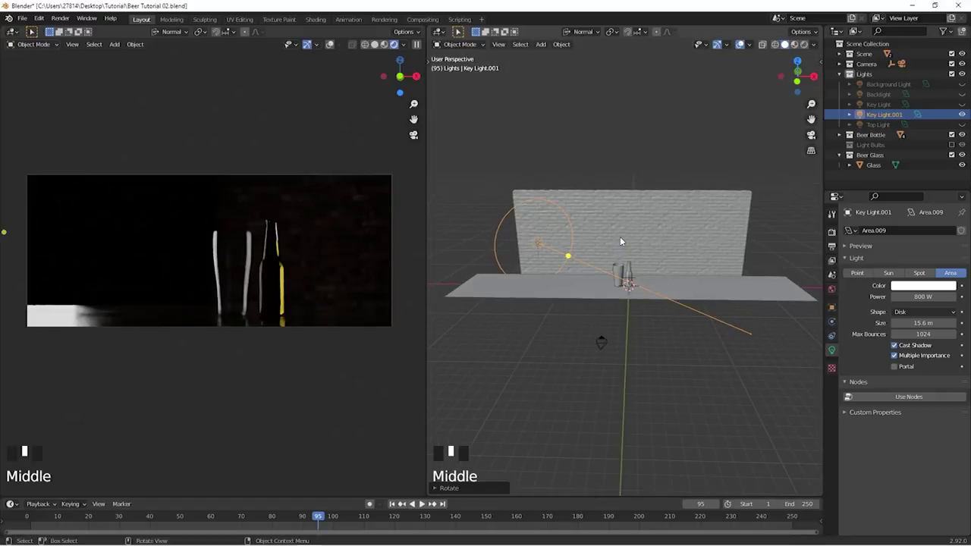
key(F2)
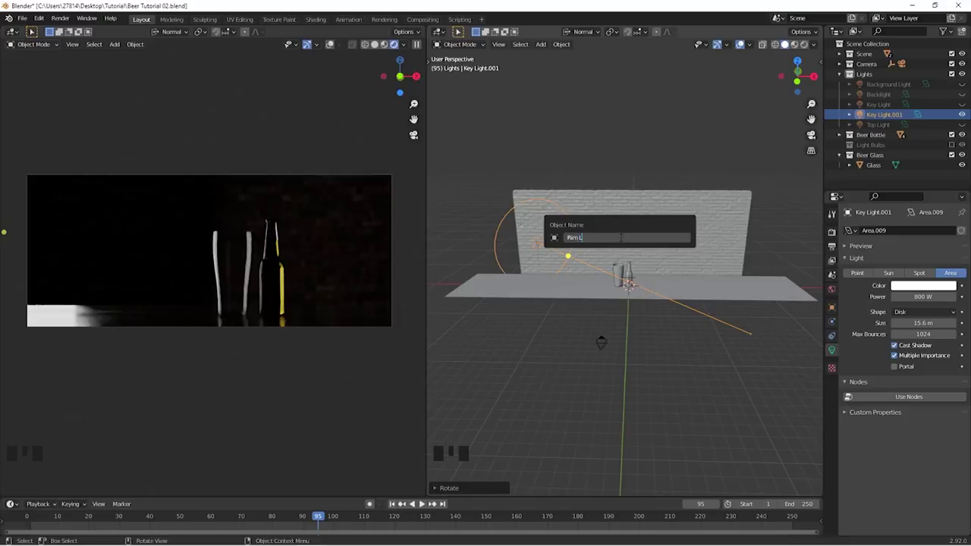
key(Return)
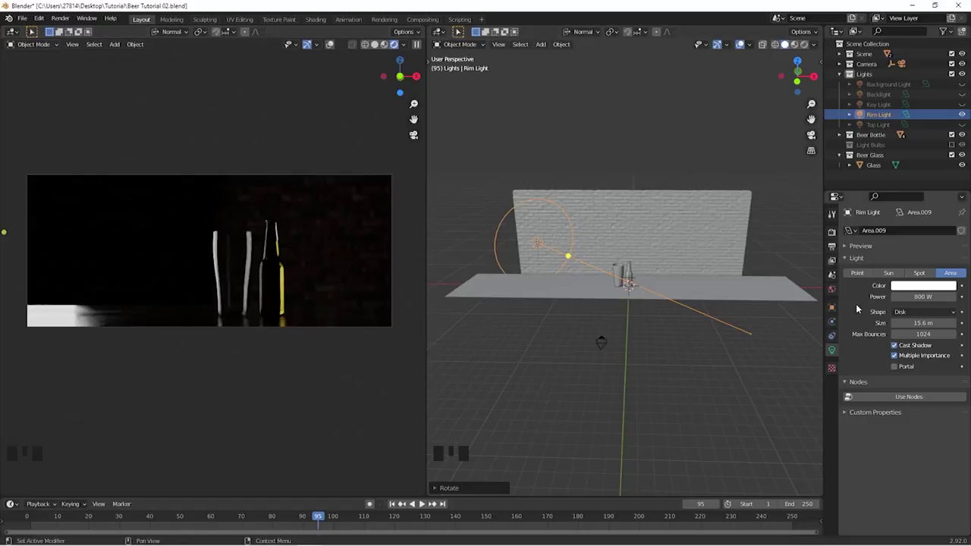
click(914, 286)
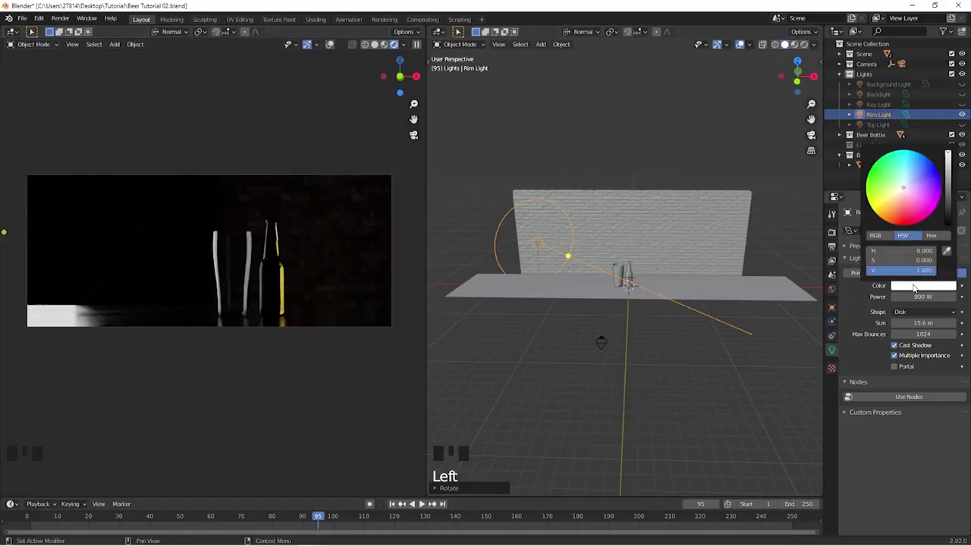
click(910, 186)
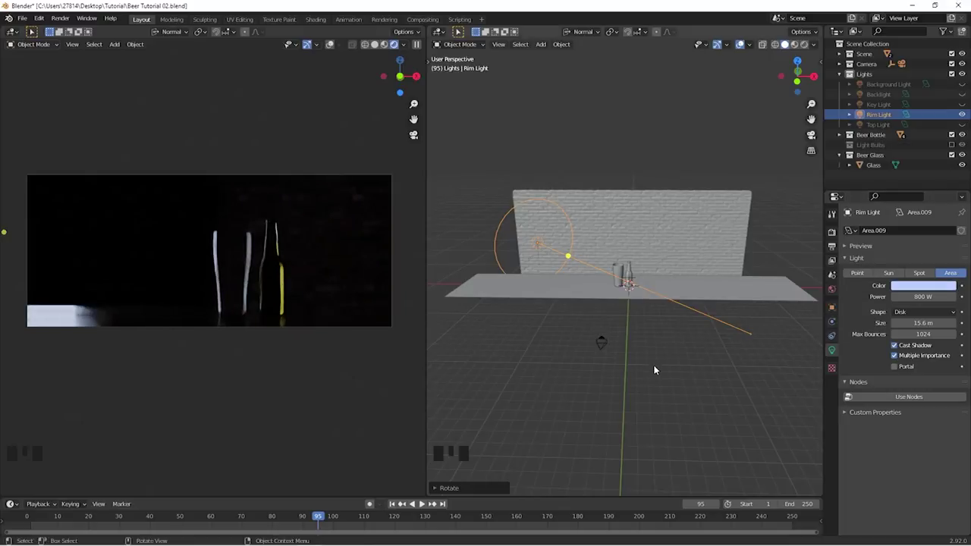
Step: Select the beer bottle in the rendered view and open its Glass Bottle.001 material in the Shader Editor
scroll(335, 243, up, 5)
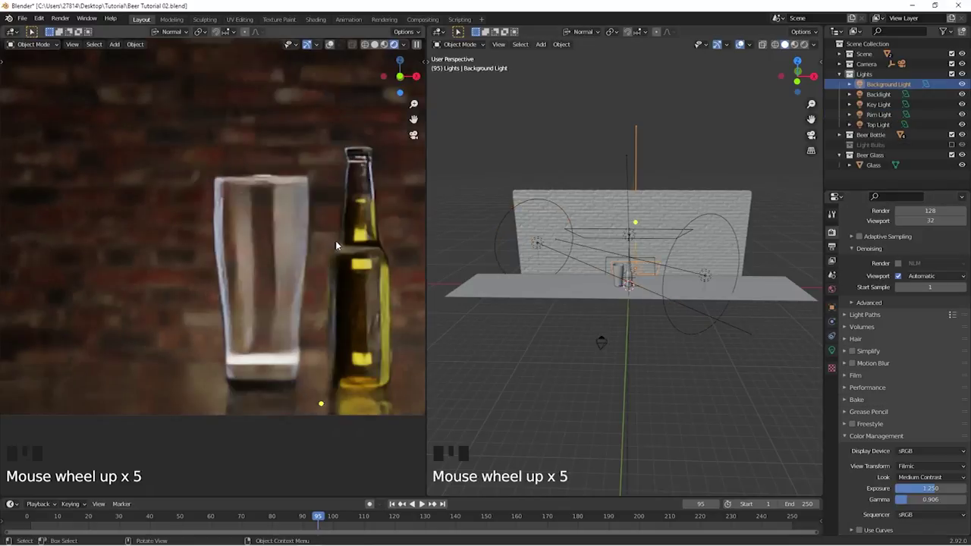
shift+middle_drag(335, 240, 262, 253)
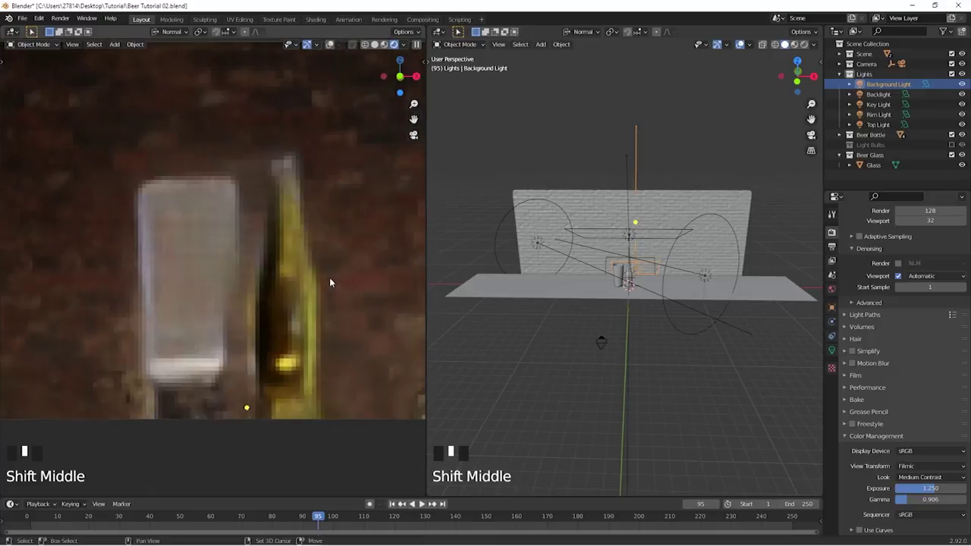
scroll(332, 285, up, 1)
shift+middle_drag(337, 282, 328, 283)
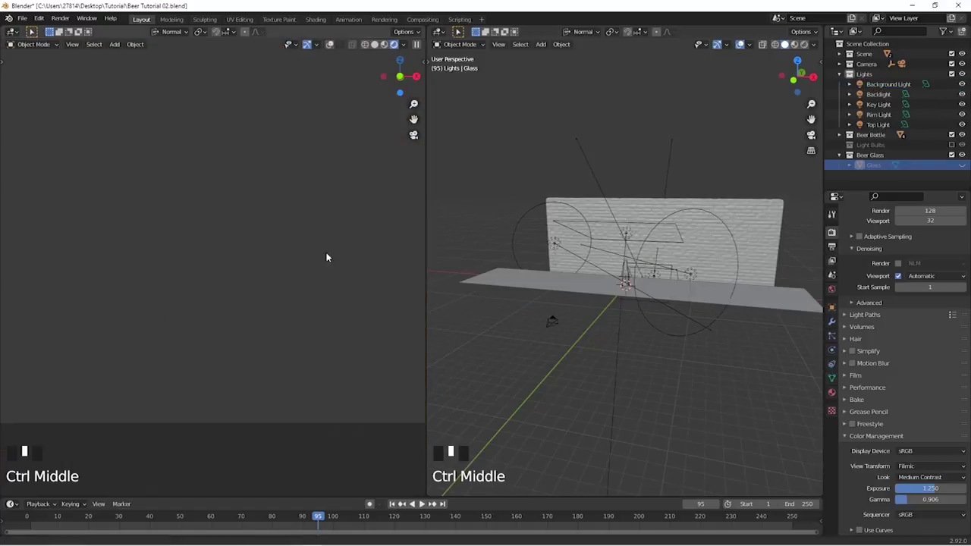
mouse_move(326, 253)
ctrl+middle_down()
mouse_move(329, 227)
mouse_move(328, 238)
ctrl+middle_up()
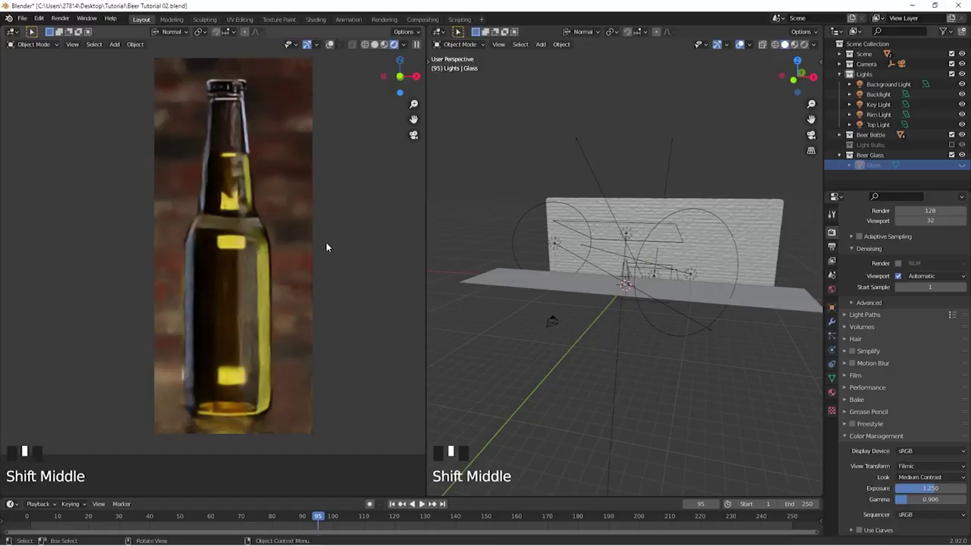
click(236, 122)
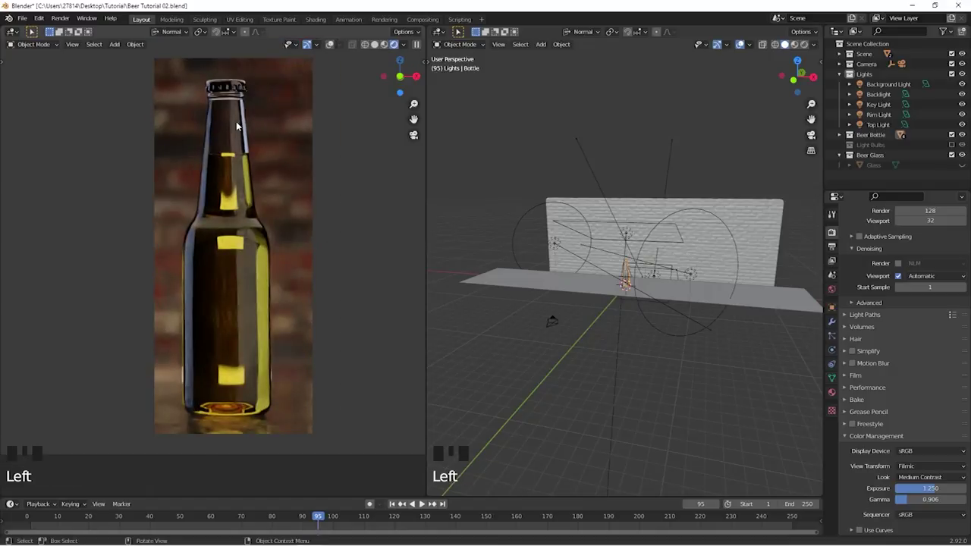
click(437, 34)
click(448, 128)
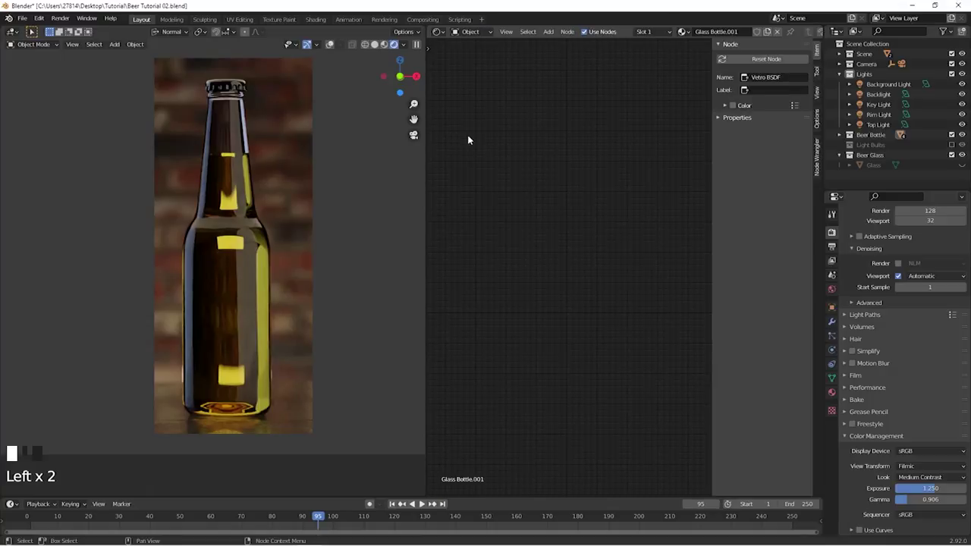
key(n)
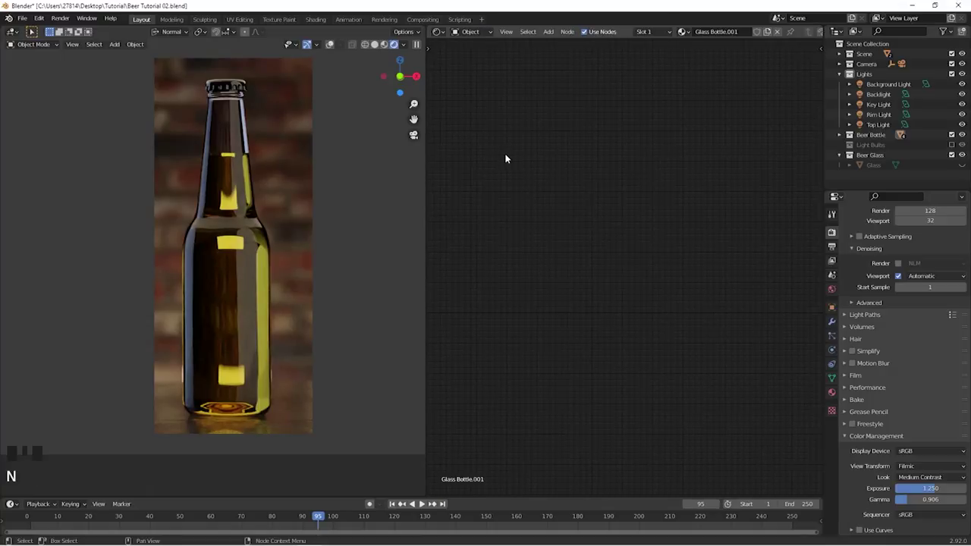
Step: Add a Noise Texture node well ahead of the Glass BSDF in the bottle material
scroll(611, 182, down, 6)
middle_drag(611, 182, 516, 136)
scroll(570, 170, up, 5)
click(518, 241)
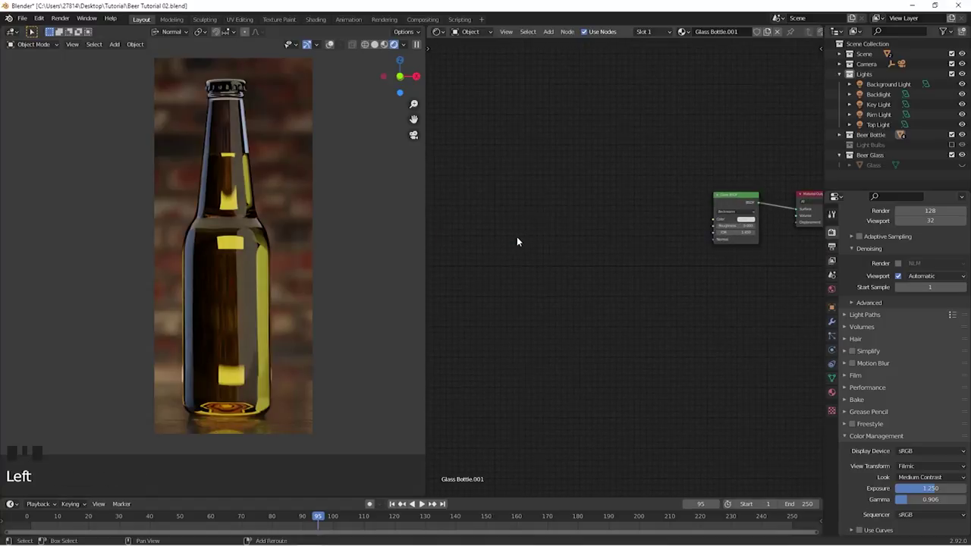
key(shift+a)
text(noise)
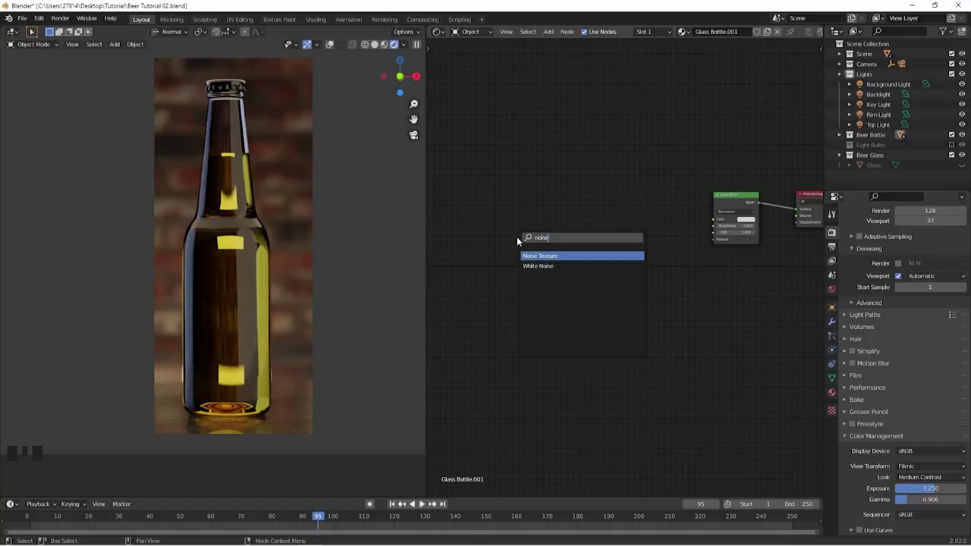
key(Return)
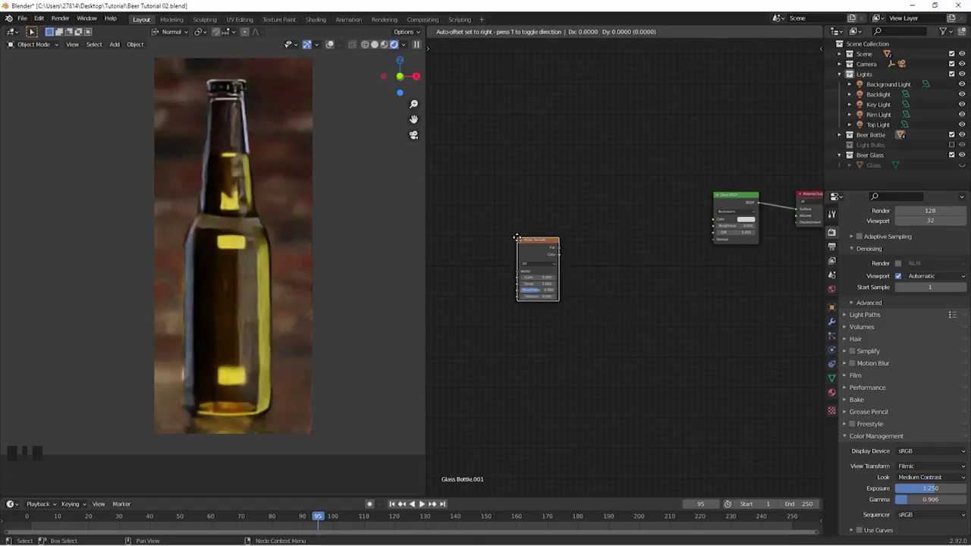
click(485, 230)
Step: Preview the Noise Texture directly on the bottle and set its Scale to 7.2
scroll(551, 285, up, 3)
middle_drag(551, 286, 589, 286)
ctrl+shift+click(492, 226)
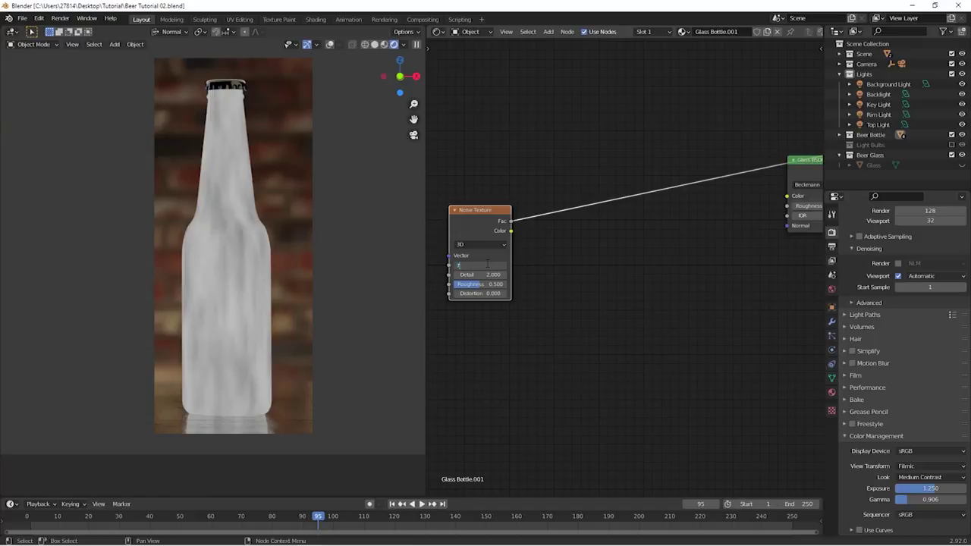
key(Return)
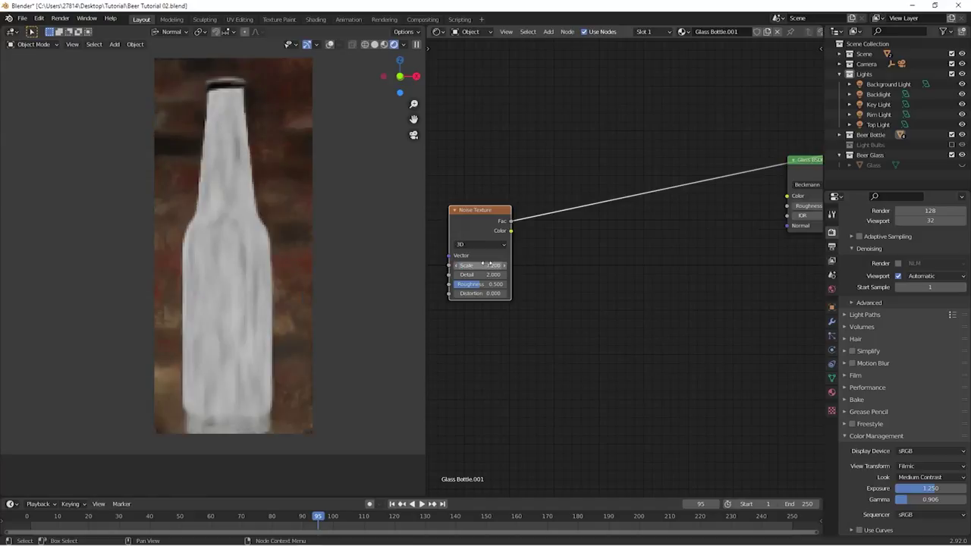
Step: Add a ColorRamp node and insert it on the link between the Noise Texture and the Viewer
middle_drag(587, 309, 584, 303)
key(shift+a)
click(584, 299)
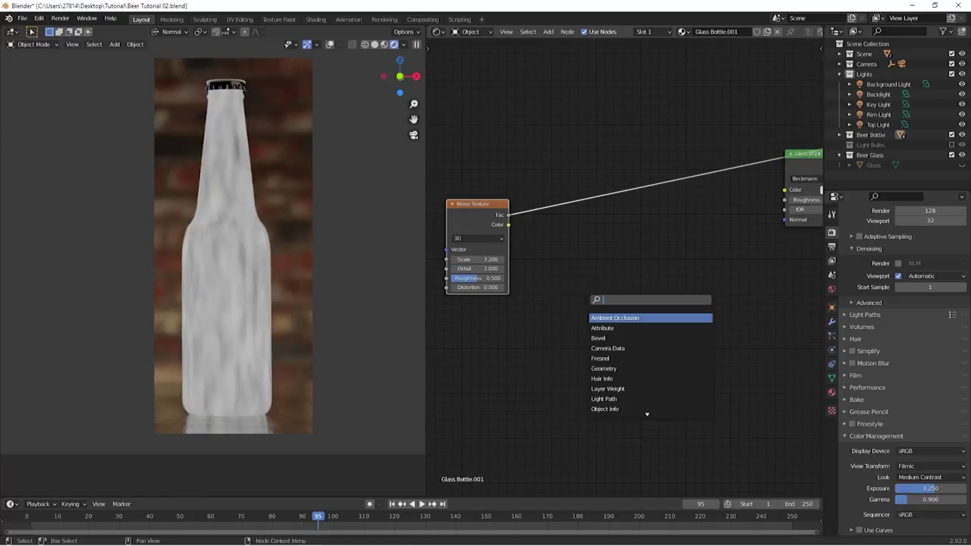
text(col)
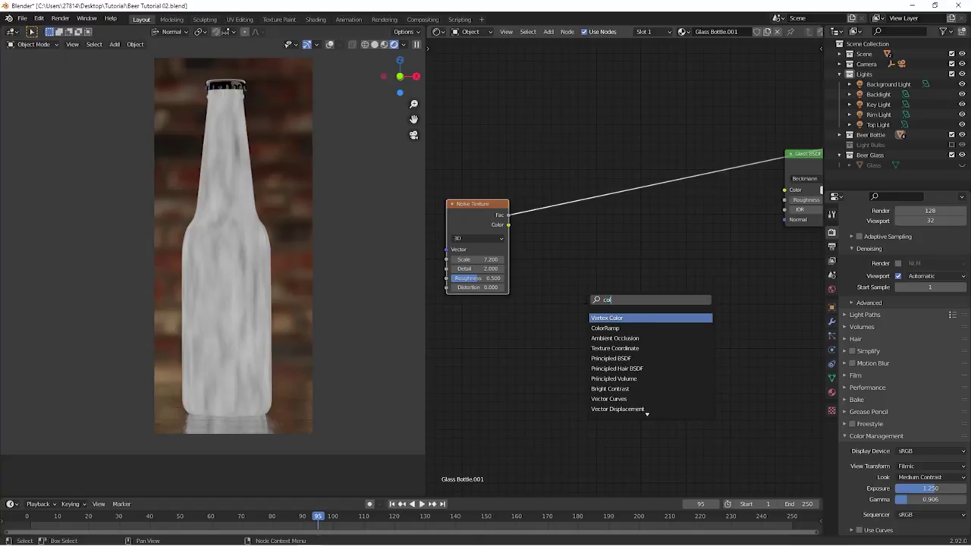
key(Down)
key(Return)
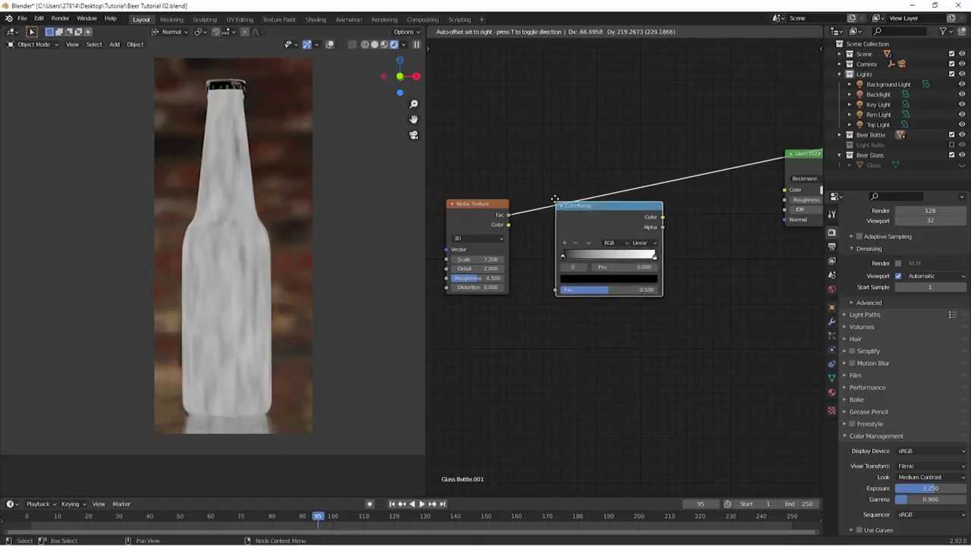
click(553, 197)
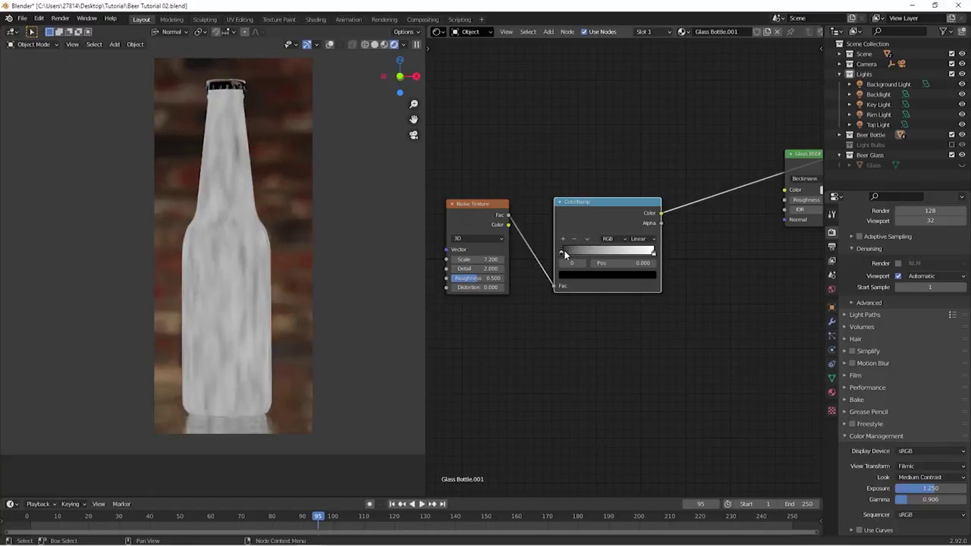
Step: Move the ColorRamp's black stop to position 0.341 and its white stop to 0.718
drag(565, 254, 599, 252)
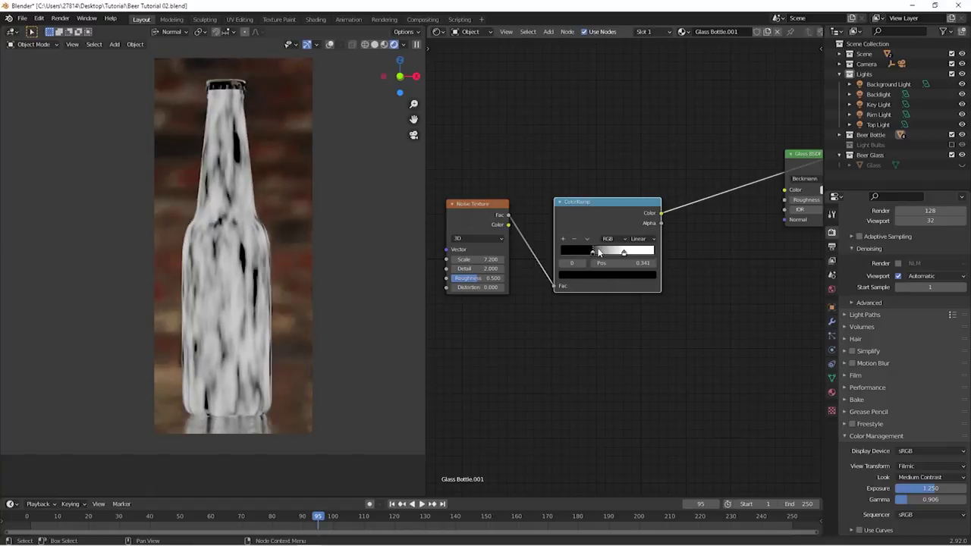
middle_drag(629, 265, 540, 312)
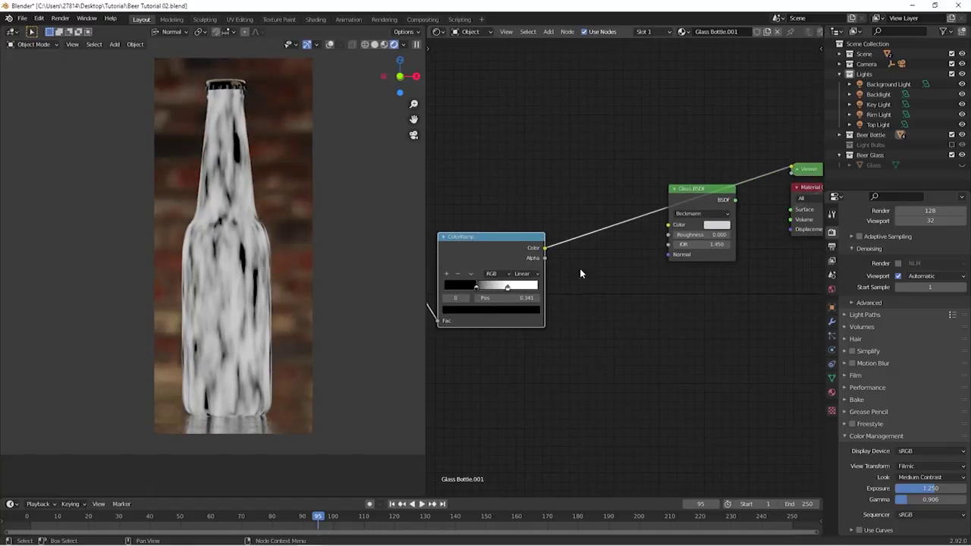
click(509, 288)
drag(512, 288, 515, 288)
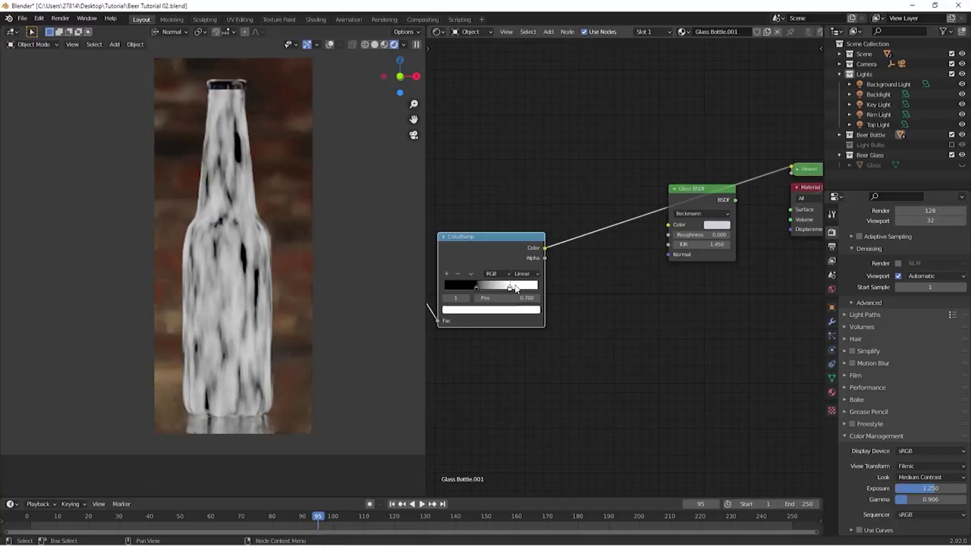
Step: Connect the ColorRamp's Color to the Glass BSDF's Roughness, restore the shader to the material output and tint the glass light tan
drag(545, 249, 641, 244)
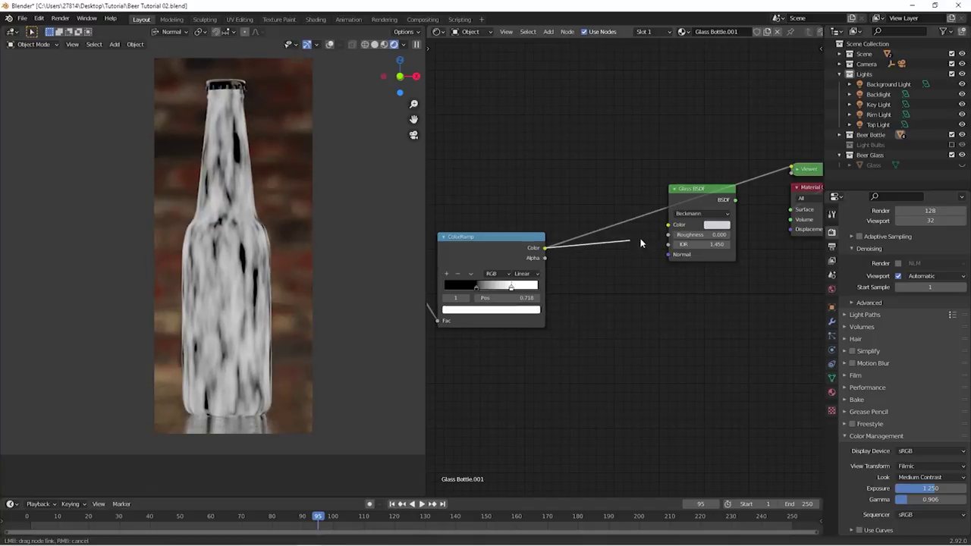
drag(705, 213, 704, 215)
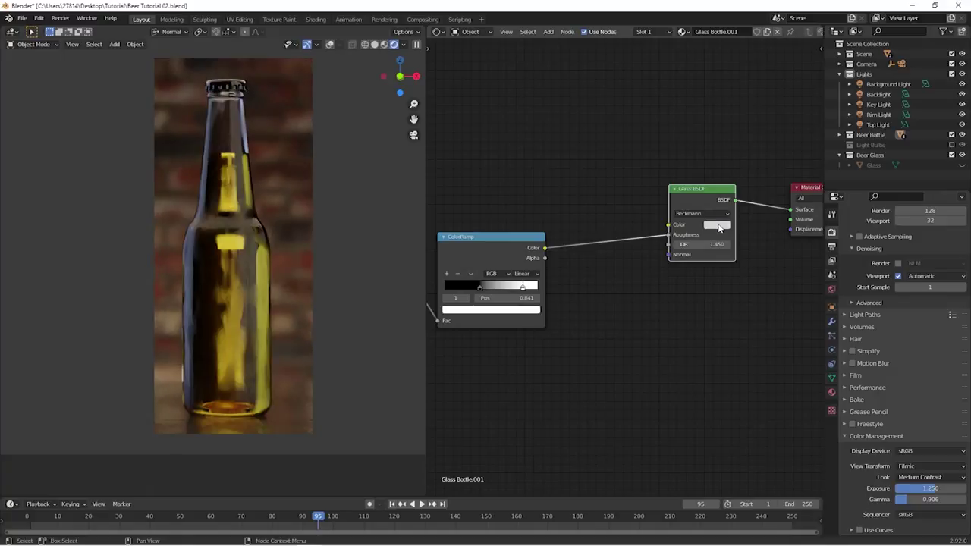
click(718, 226)
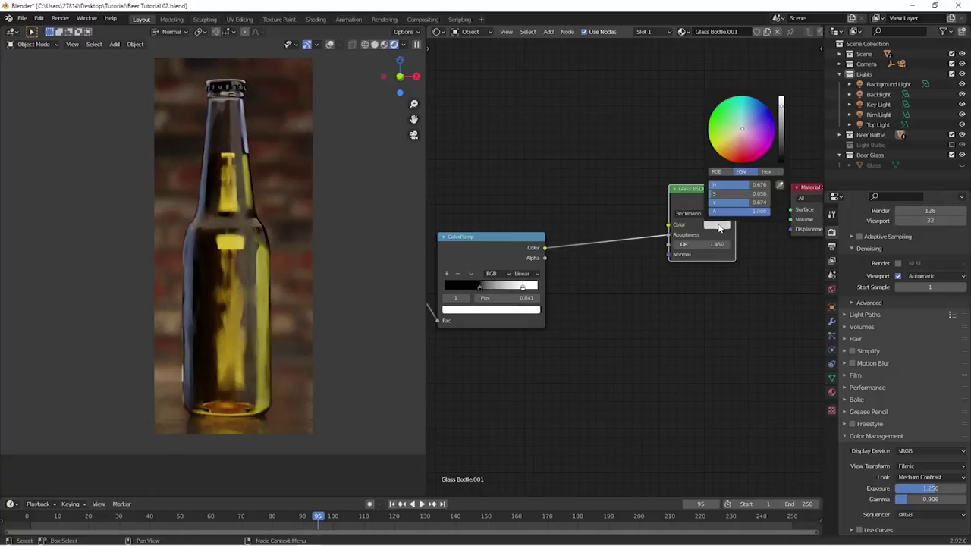
click(735, 144)
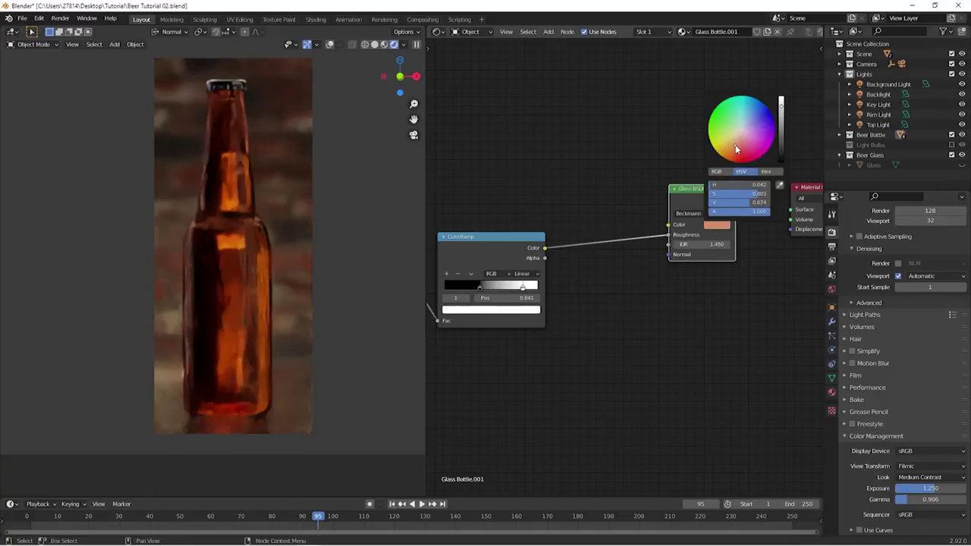
click(738, 141)
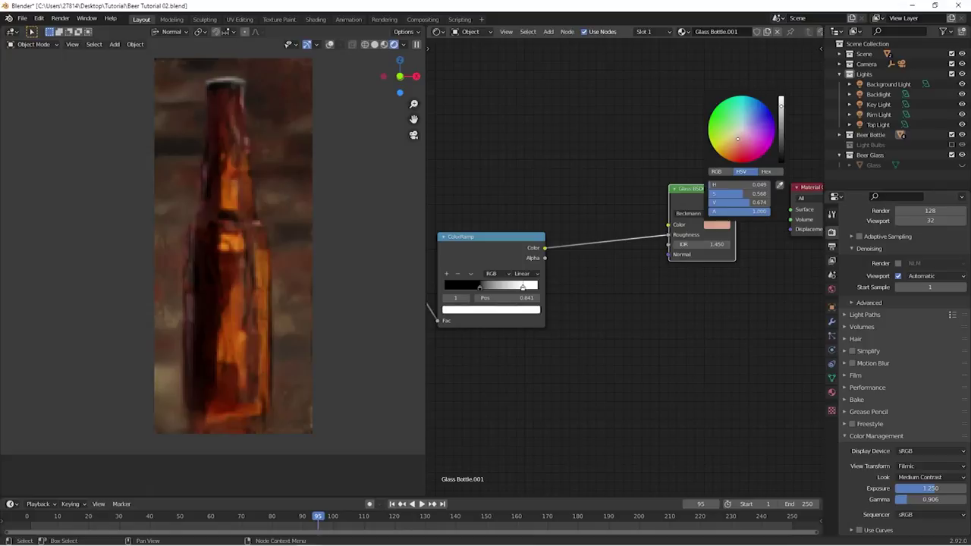
click(735, 138)
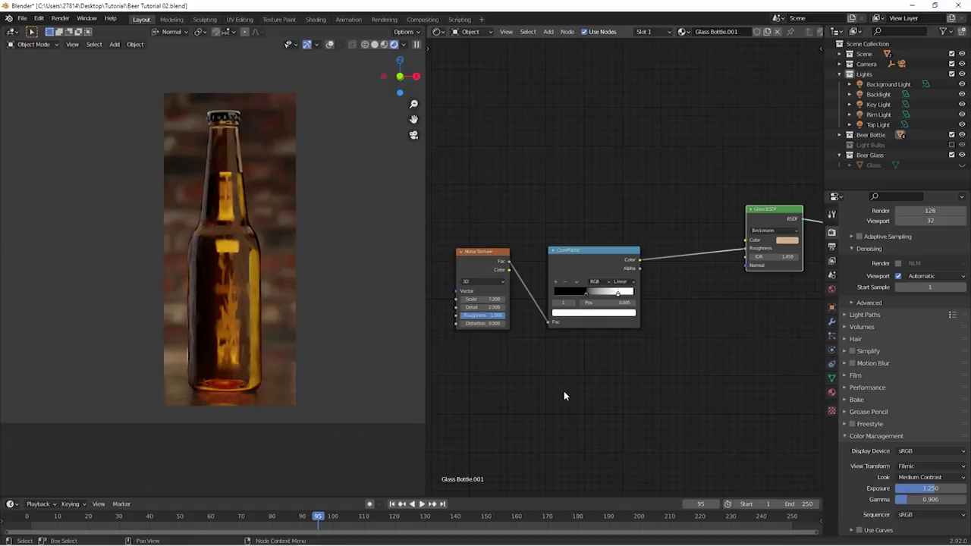
Step: Move the Noise Texture and ColorRamp nodes together farther away from the Glass BSDF
middle_drag(564, 396, 555, 377)
drag(624, 358, 451, 226)
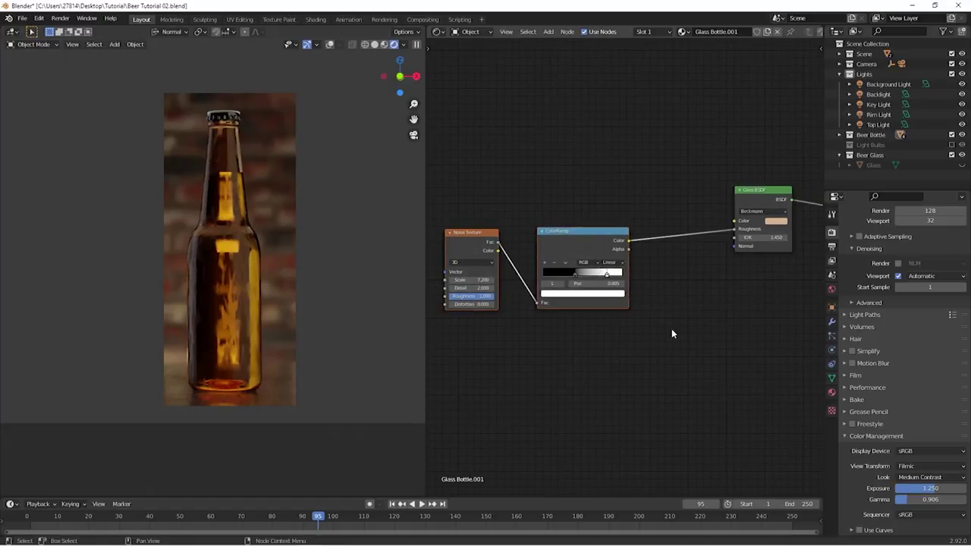
key(g)
click(625, 317)
Step: Add a Normal Map node and the WaterDropletsMixedBubbled001 NRM16_1K image, with Mapping and Texture Coordinate nodes attached to the image
key(shift+a)
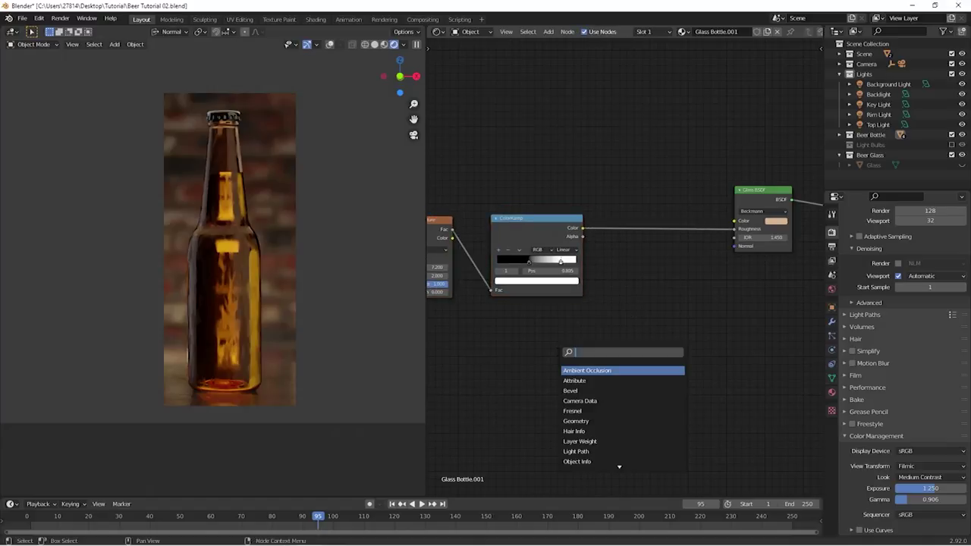
text(no)
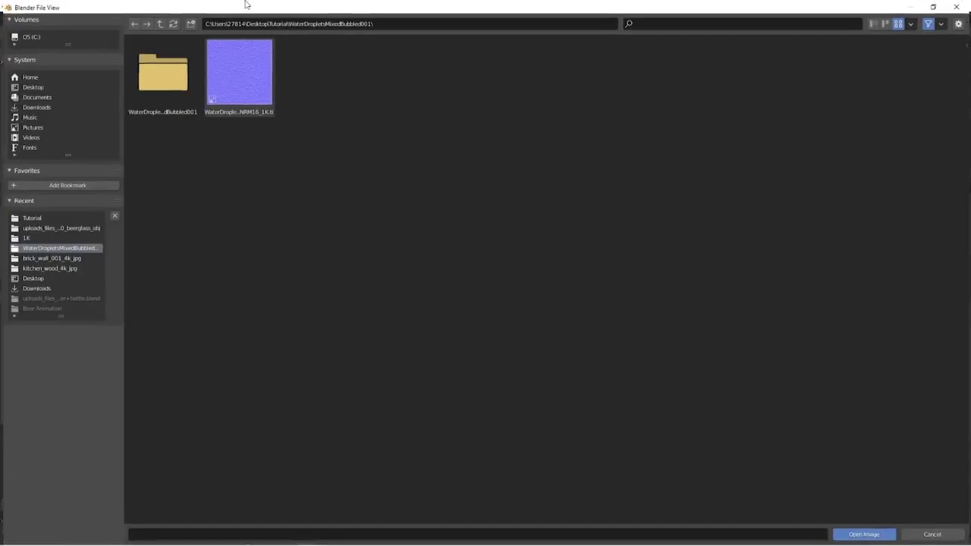
double_click(237, 73)
middle_drag(503, 307, 639, 261)
key(ctrl+t)
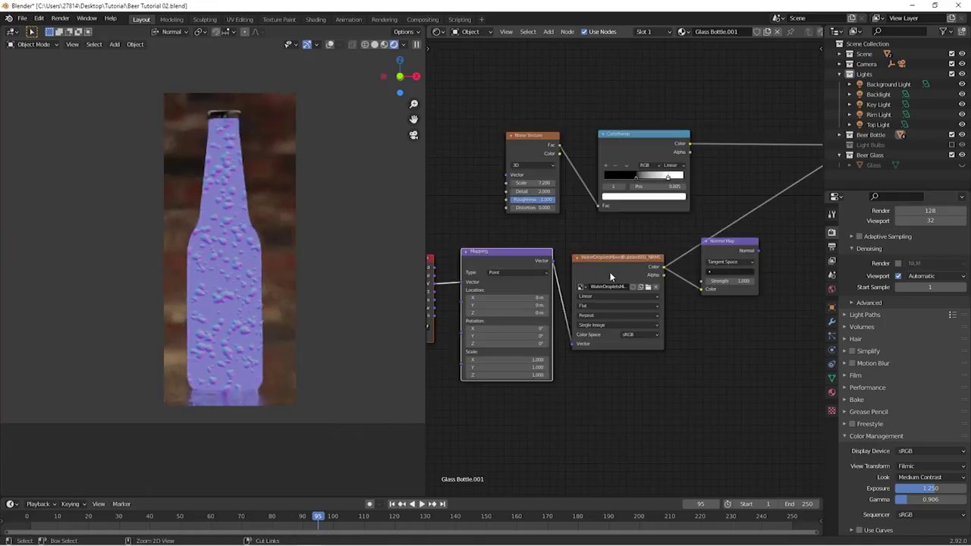
Step: Start the Shortcut VUr key display in the 3D viewport
middle_drag(573, 411, 629, 392)
key(n)
click(419, 182)
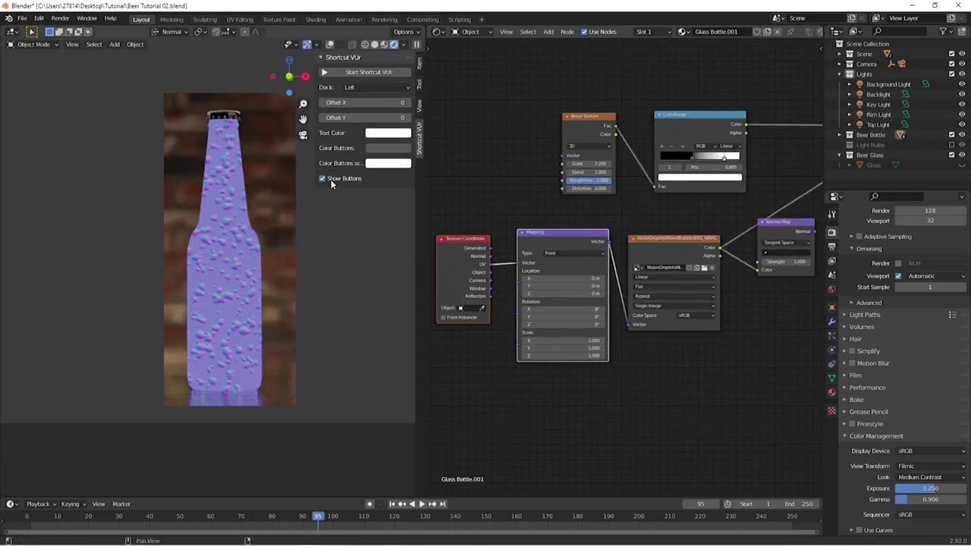
click(364, 72)
key(n)
Step: Scale the droplet texture's Mapping uniformly on X, Y and Z, trying 2 and settling on 2.5
middle_drag(530, 423, 570, 412)
scroll(578, 409, up, 4)
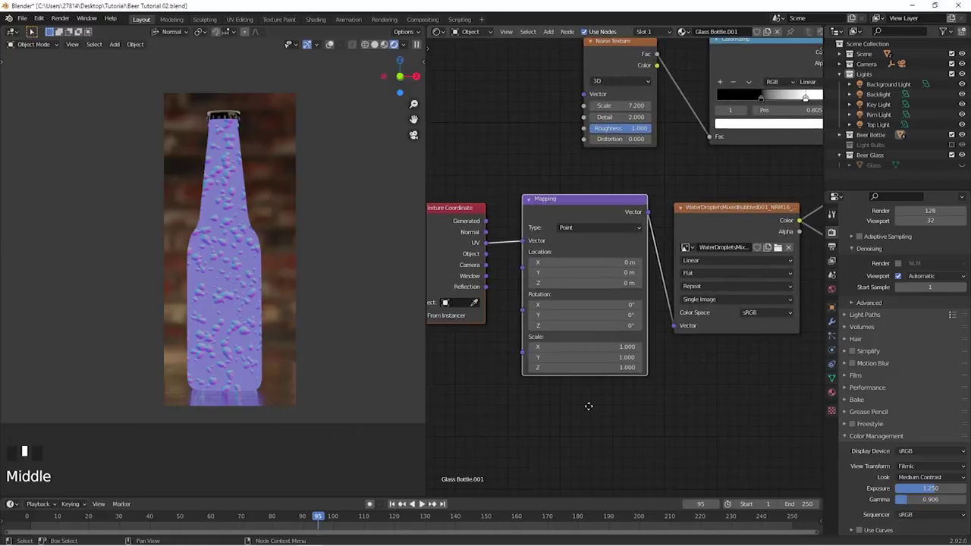
drag(621, 346, 620, 367)
text(2)
key(Return)
middle_drag(619, 398, 536, 389)
drag(490, 342, 490, 364)
text(2.5)
key(Return)
Step: Connect the Normal Map's output to the Glass BSDF's Normal input and send the glass shader back to the material output
middle_drag(668, 371, 472, 444)
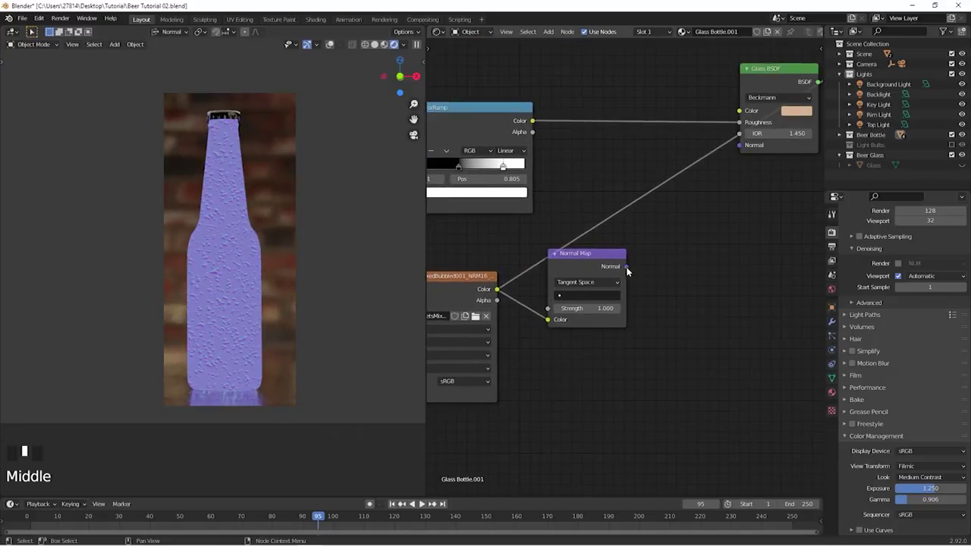
drag(626, 268, 738, 144)
middle_drag(729, 199, 689, 260)
ctrl+shift+click(727, 139)
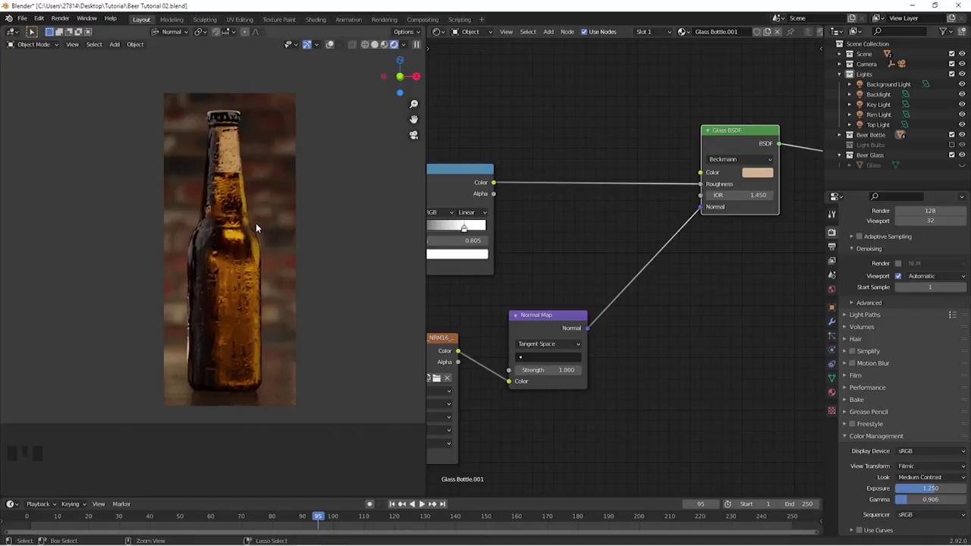
Step: Restrict the render to a region on the bottle's neck and compare the glass with the Normal link disconnected and reconnected
key(ctrl+b)
drag(182, 142, 259, 236)
ctrl+middle_drag(259, 235, 270, 209)
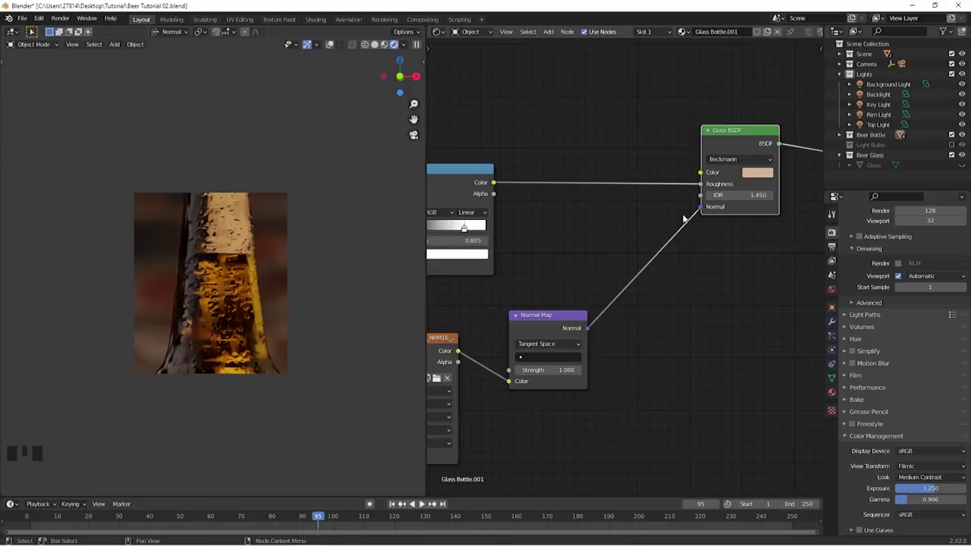
drag(699, 207, 667, 355)
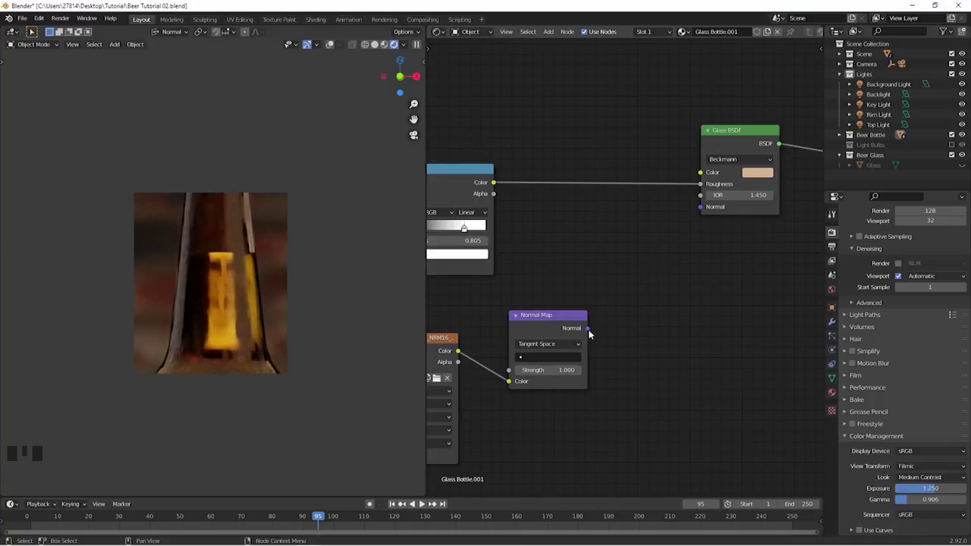
drag(588, 327, 700, 207)
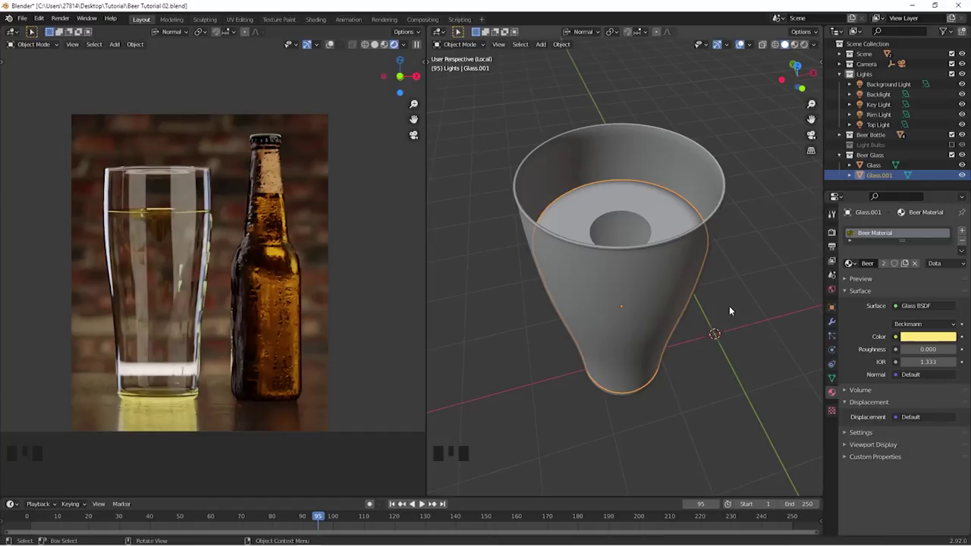
Step: Examine the beer mesh's edge against the glass wall in a front wireframe view
middle_drag(761, 282, 748, 230)
key(KP_1)
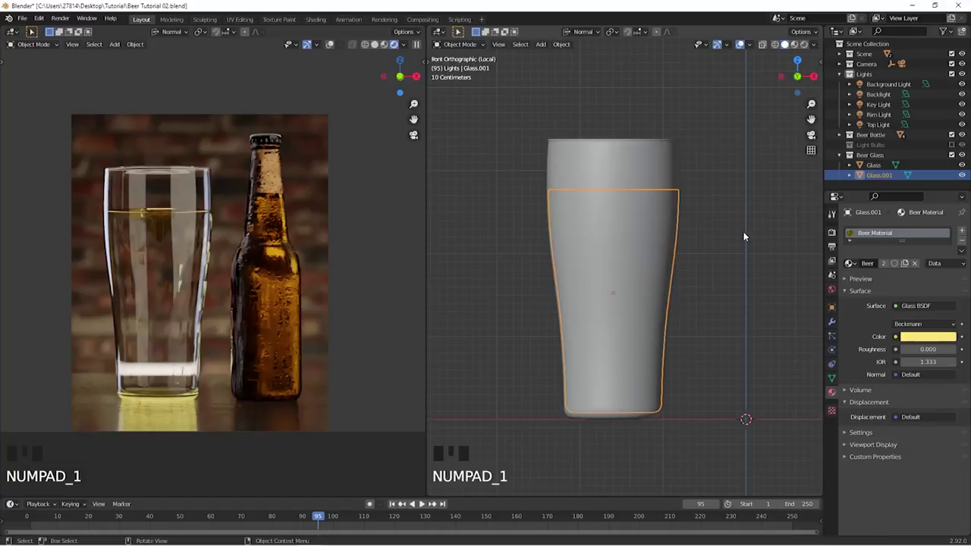
key(z)
click(690, 220)
mouse_move(713, 289)
ctrl+middle_down()
mouse_move(728, 227)
mouse_move(753, 236)
mouse_move(713, 296)
mouse_move(750, 195)
mouse_move(642, 339)
ctrl+middle_up()
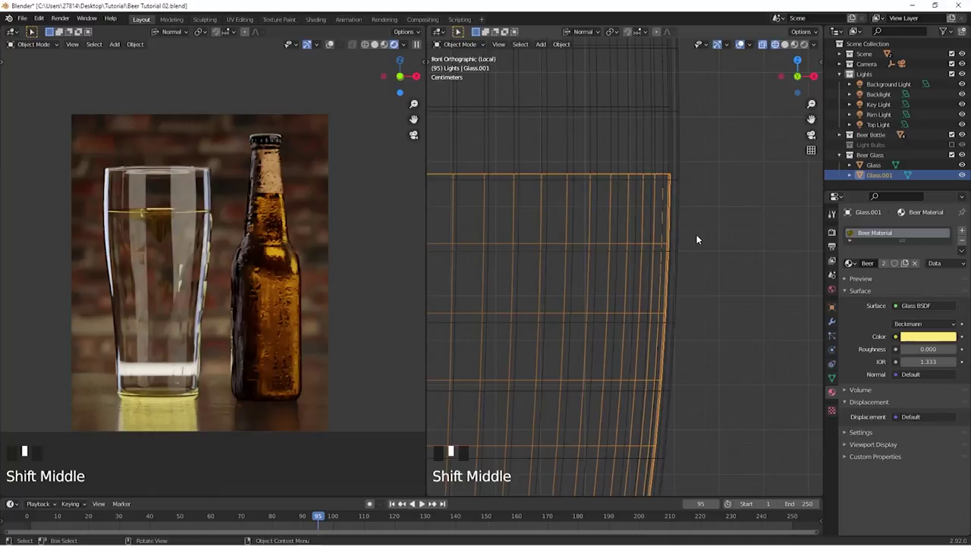
ctrl+middle_drag(696, 240, 690, 264)
Step: Fatten the entire beer mesh along its normals by about 0.0002 m towards the glass wall
key(Tab)
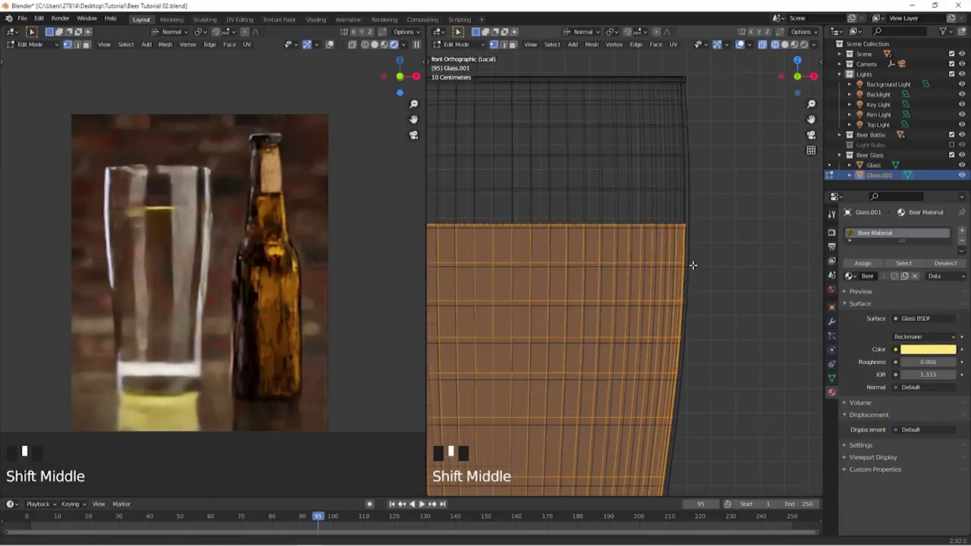
ctrl+middle_drag(704, 310, 675, 244)
key(a)
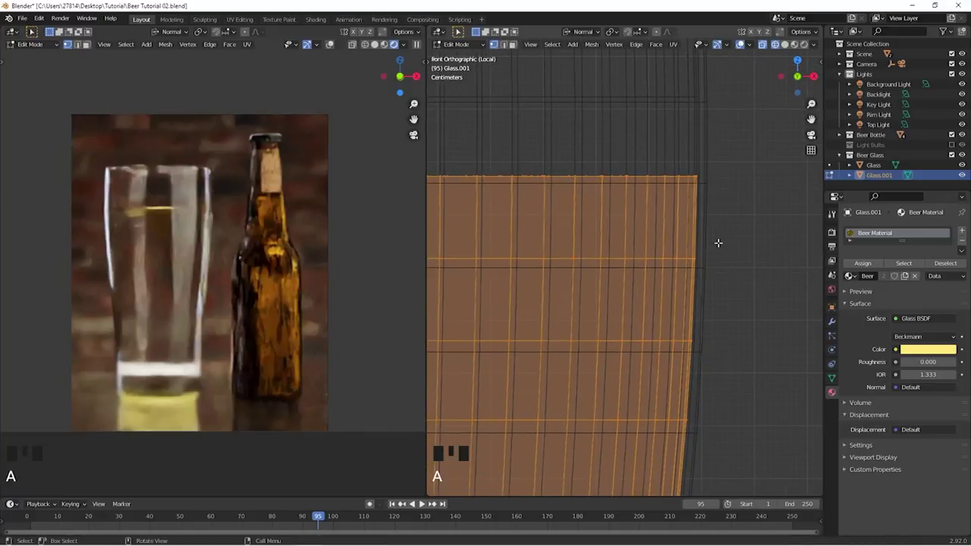
key(alt+a)
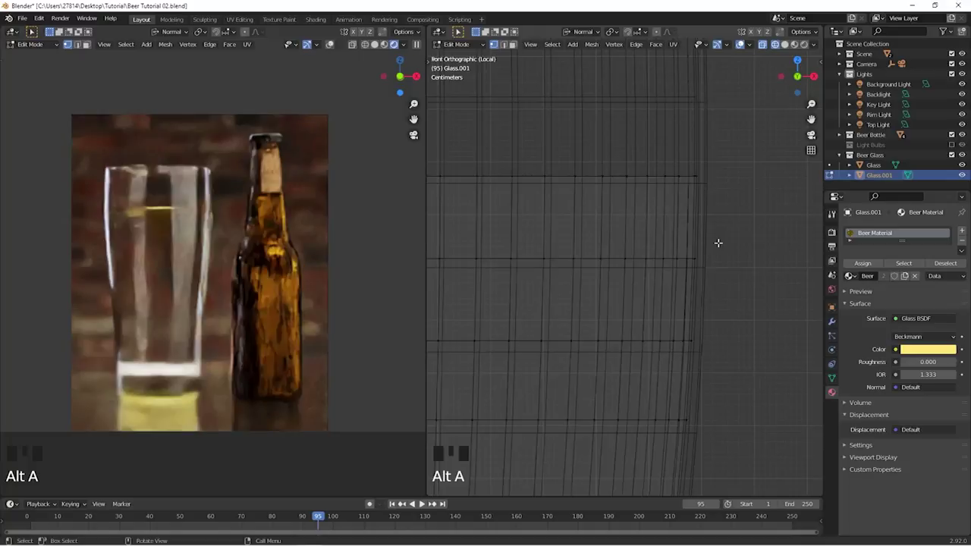
key(a)
key(alt+s)
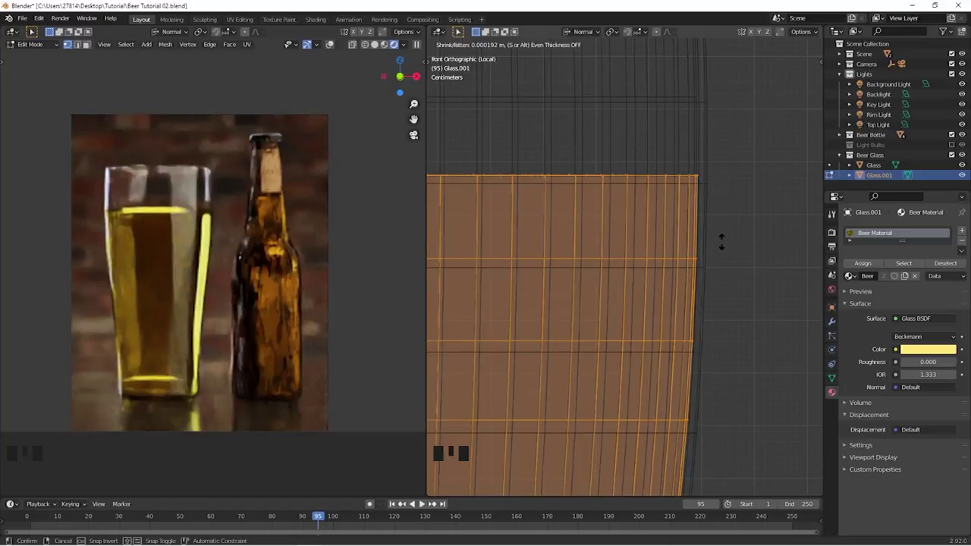
click(721, 240)
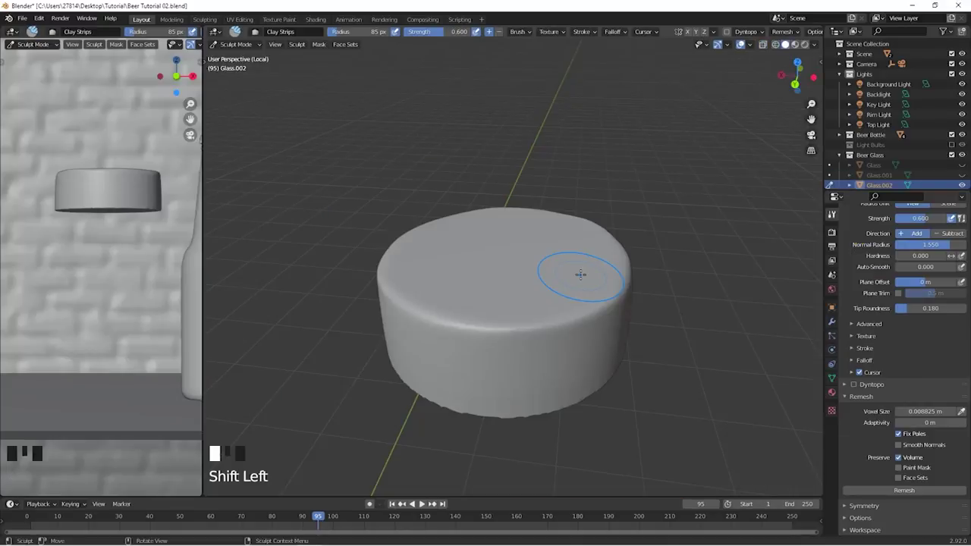
Step: Sculpt uneven raised patches across the foam's top surface with the Clay Strips brush at a 46 px radius
key(t)
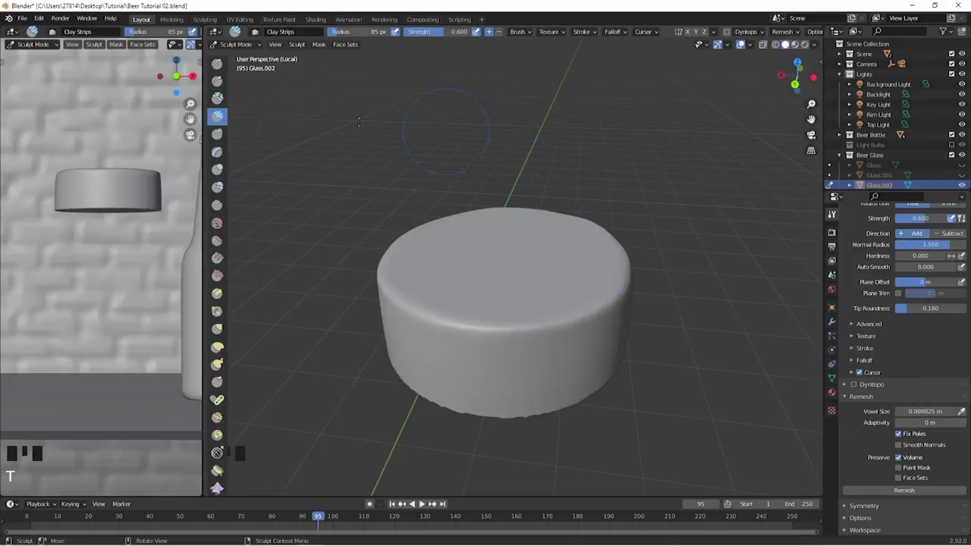
click(214, 100)
click(215, 116)
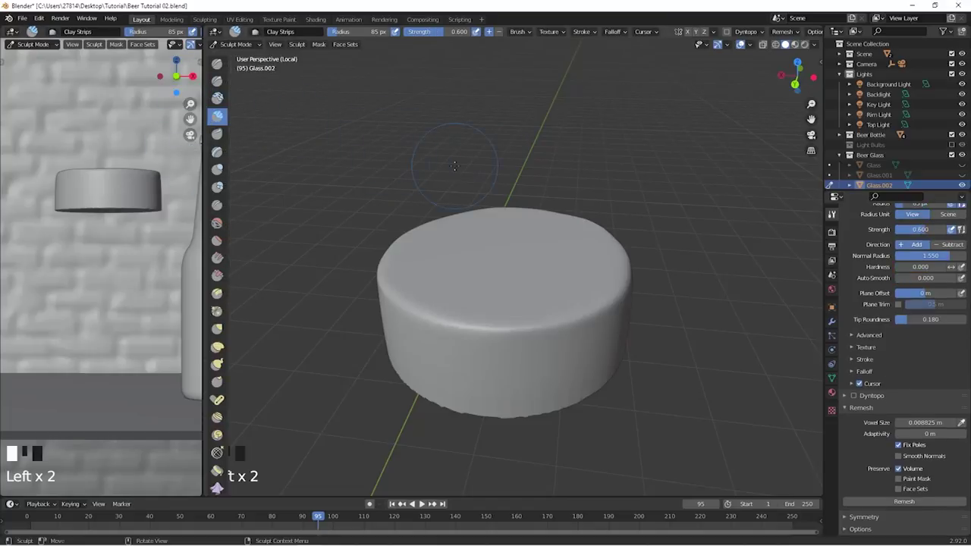
middle_drag(454, 165, 488, 182)
key(f)
click(493, 282)
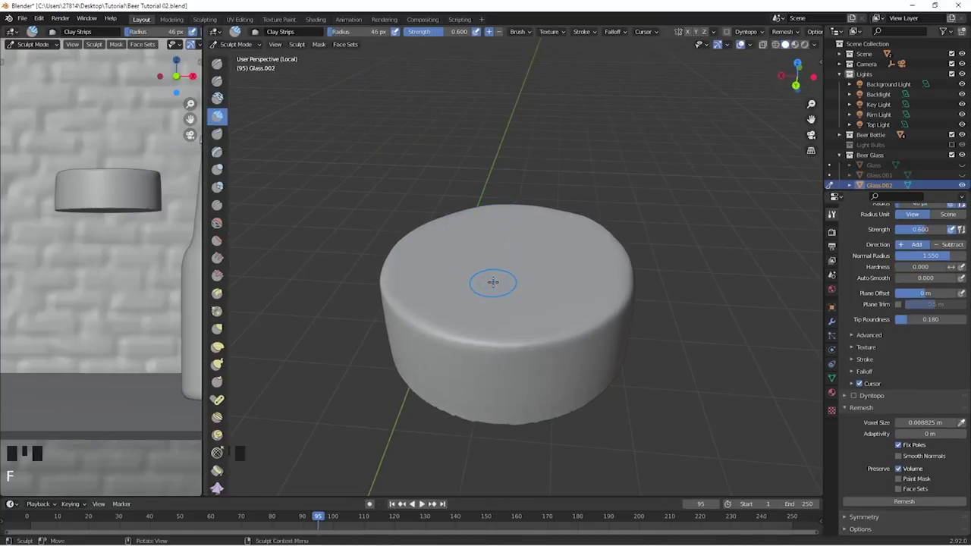
mouse_move(493, 282)
mouse_down()
mouse_move(518, 320)
mouse_move(492, 303)
mouse_move(501, 314)
mouse_up()
mouse_move(492, 299)
mouse_down()
mouse_move(534, 302)
mouse_move(565, 270)
mouse_up()
mouse_move(570, 270)
mouse_down()
mouse_move(581, 269)
mouse_move(557, 254)
mouse_up()
mouse_move(550, 269)
mouse_down()
mouse_move(470, 258)
mouse_move(478, 251)
mouse_up()
mouse_move(504, 267)
mouse_down()
mouse_move(459, 241)
mouse_move(438, 297)
mouse_up()
drag(455, 276, 423, 287)
drag(423, 287, 433, 300)
mouse_move(508, 231)
mouse_down()
mouse_move(557, 228)
mouse_move(436, 232)
mouse_move(443, 250)
mouse_up()
drag(436, 262, 447, 283)
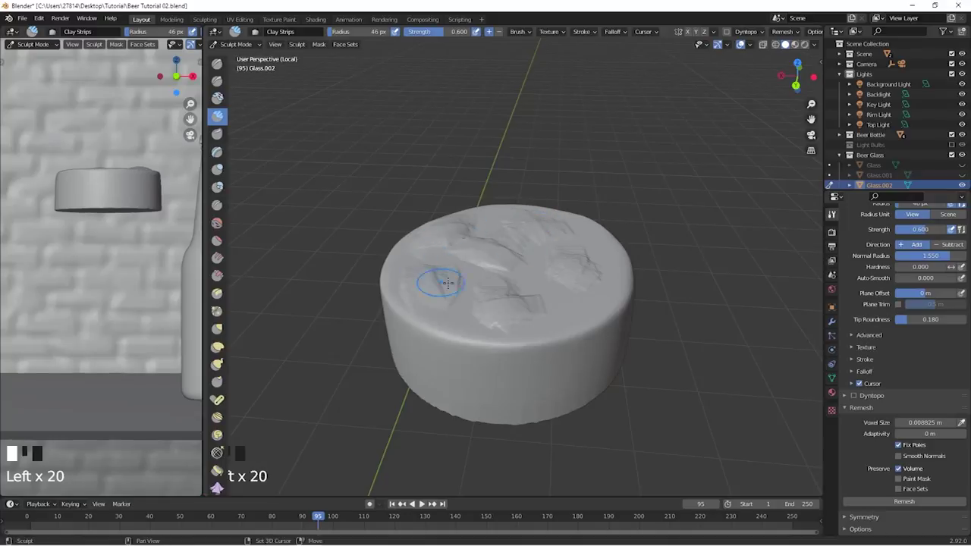
Step: Smooth the raised patches on the foam's top using a 53 px brush radius
middle_drag(447, 283, 464, 291)
key(f)
click(507, 252)
shift+drag(455, 272, 444, 278)
shift+drag(443, 279, 436, 296)
mouse_move(436, 296)
shift+mouse_down()
mouse_move(448, 312)
mouse_move(502, 279)
mouse_move(531, 292)
shift+mouse_up()
shift+drag(504, 300, 546, 303)
mouse_move(523, 280)
shift+mouse_down()
mouse_move(554, 273)
mouse_move(561, 250)
shift+mouse_up()
shift+drag(538, 243, 551, 240)
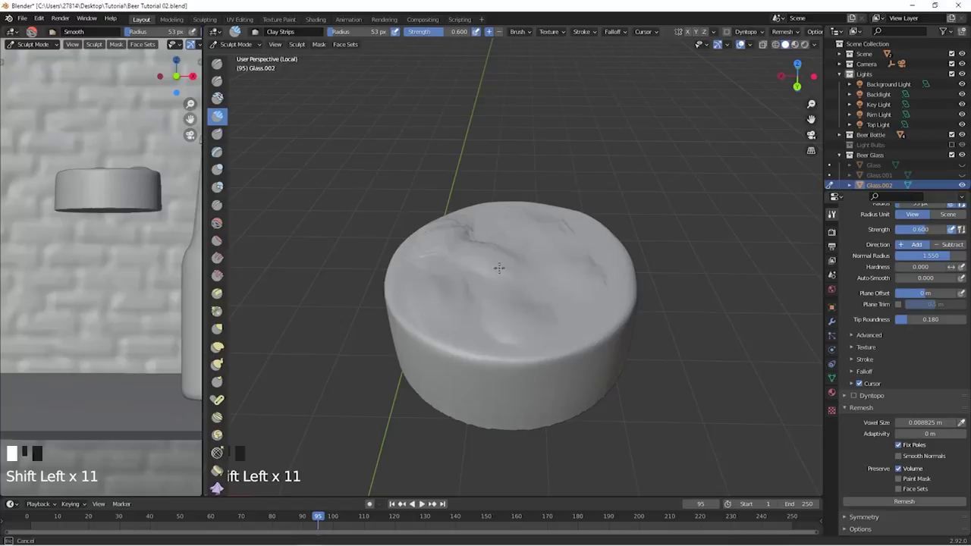
Step: Add more clay strips around the foam's top surface and smooth them with an 88 px brush radius
drag(474, 237, 493, 221)
mouse_move(470, 224)
mouse_down()
mouse_move(483, 213)
mouse_move(510, 231)
mouse_up()
drag(535, 307, 572, 315)
drag(587, 269, 599, 311)
drag(533, 265, 508, 277)
drag(489, 300, 462, 328)
drag(463, 315, 455, 303)
mouse_move(436, 277)
mouse_down()
mouse_move(425, 265)
mouse_move(455, 269)
mouse_up()
drag(447, 265, 462, 273)
drag(421, 276, 451, 273)
mouse_move(521, 234)
shift+mouse_down()
mouse_move(564, 272)
mouse_move(532, 326)
shift+mouse_up()
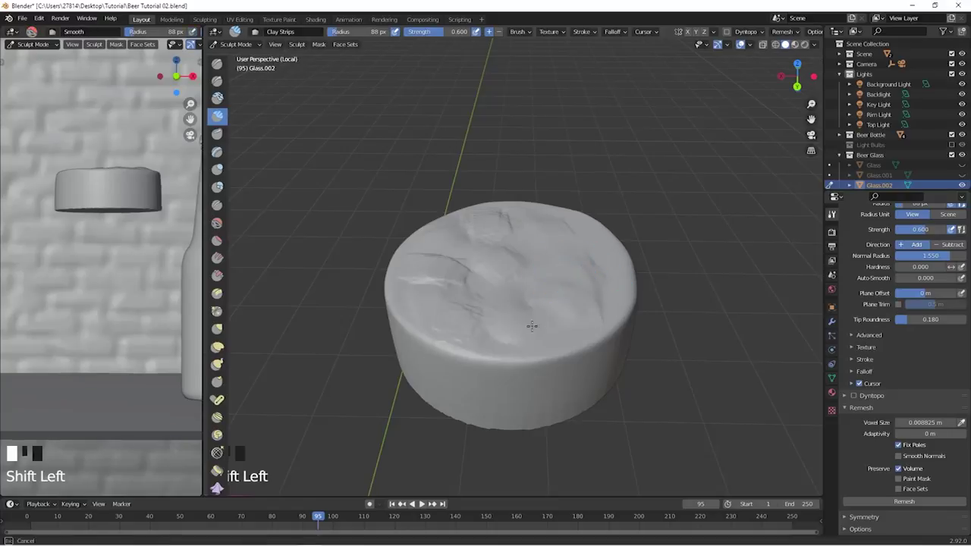
mouse_move(569, 256)
shift+mouse_down()
mouse_move(420, 284)
mouse_move(430, 274)
shift+mouse_up()
Step: Add small clay strokes near the far side of the foam's top and smooth the surface with a 68 px radius
middle_drag(578, 271, 546, 257)
key(f)
click(536, 248)
drag(535, 248, 558, 253)
mouse_move(558, 253)
mouse_down()
mouse_move(577, 257)
mouse_move(569, 242)
mouse_up()
shift+drag(569, 243, 557, 235)
middle_drag(557, 235, 569, 274)
mouse_move(569, 274)
shift+mouse_down()
mouse_move(584, 276)
mouse_move(571, 282)
shift+mouse_up()
shift+drag(569, 279, 555, 289)
shift+drag(553, 285, 540, 297)
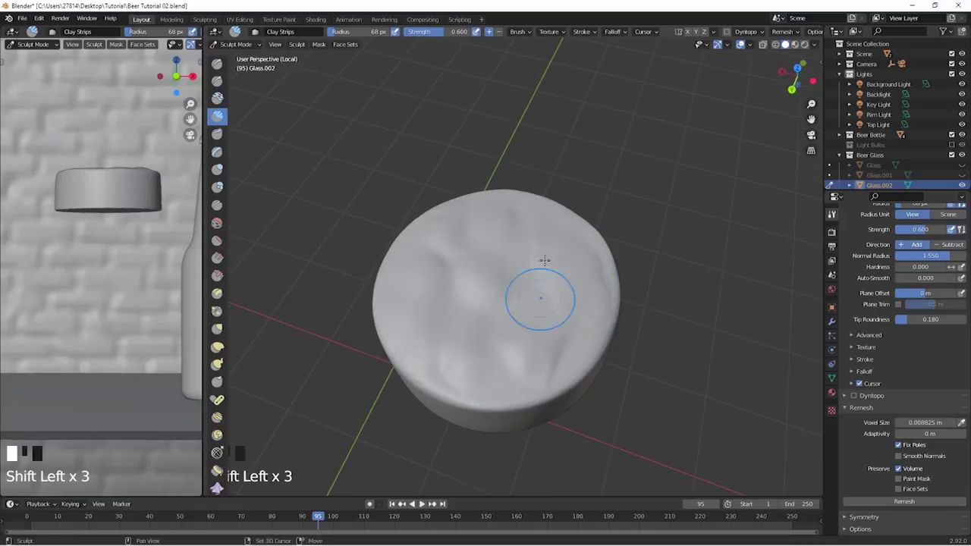
Step: Sculpt small clay bumps scattered over the foam's top surface with a 20 px brush radius
key(f)
click(566, 358)
key(f)
click(536, 302)
mouse_move(570, 360)
mouse_down()
mouse_move(577, 336)
mouse_move(580, 356)
mouse_up()
drag(578, 349, 561, 363)
drag(494, 401, 510, 396)
mouse_move(492, 343)
mouse_down()
mouse_move(503, 329)
mouse_move(496, 345)
mouse_up()
drag(497, 339, 481, 338)
drag(450, 310, 467, 323)
drag(468, 317, 449, 322)
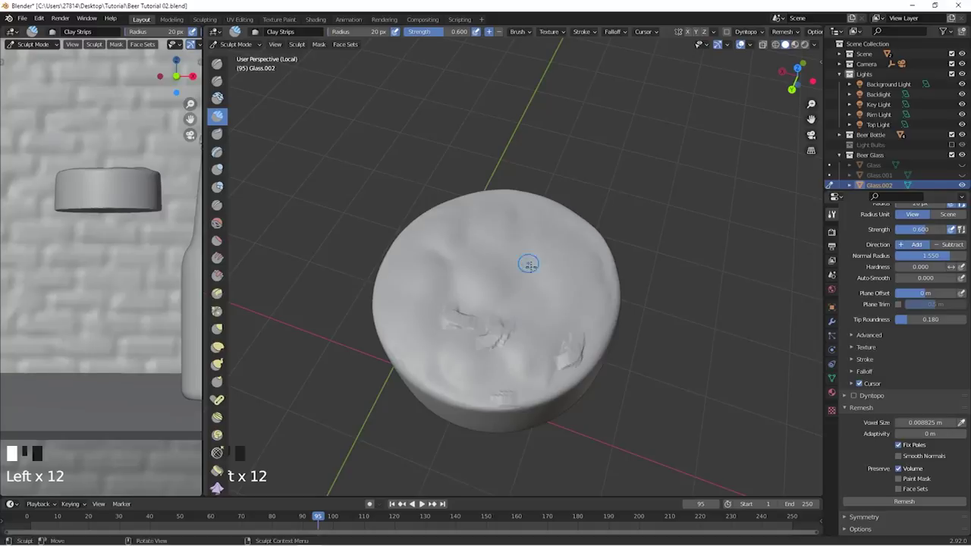
drag(526, 263, 543, 267)
mouse_move(547, 255)
mouse_down()
mouse_move(532, 271)
mouse_move(489, 281)
mouse_up()
drag(485, 273, 501, 287)
mouse_move(502, 232)
mouse_down()
mouse_move(497, 222)
mouse_move(483, 235)
mouse_up()
drag(454, 259, 432, 241)
drag(403, 302, 404, 290)
Step: Soften the small scattered bumps on the foam's top by smoothing with a 37 px brush radius
key(f)
click(441, 281)
shift+click(404, 289)
shift+double_click(456, 268)
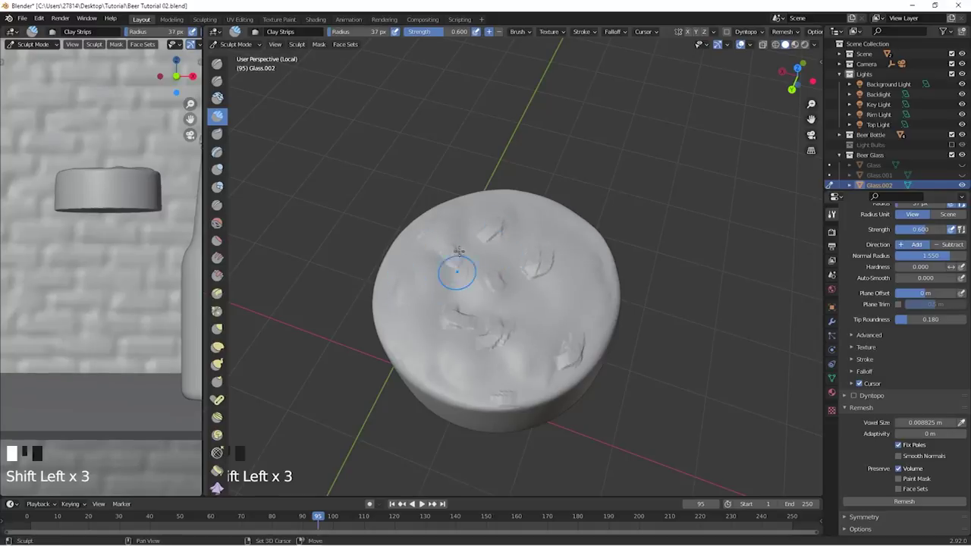
shift+double_click(477, 246)
shift+click(478, 245)
shift+double_click(535, 272)
shift+click(535, 272)
shift+double_click(498, 311)
shift+click(498, 311)
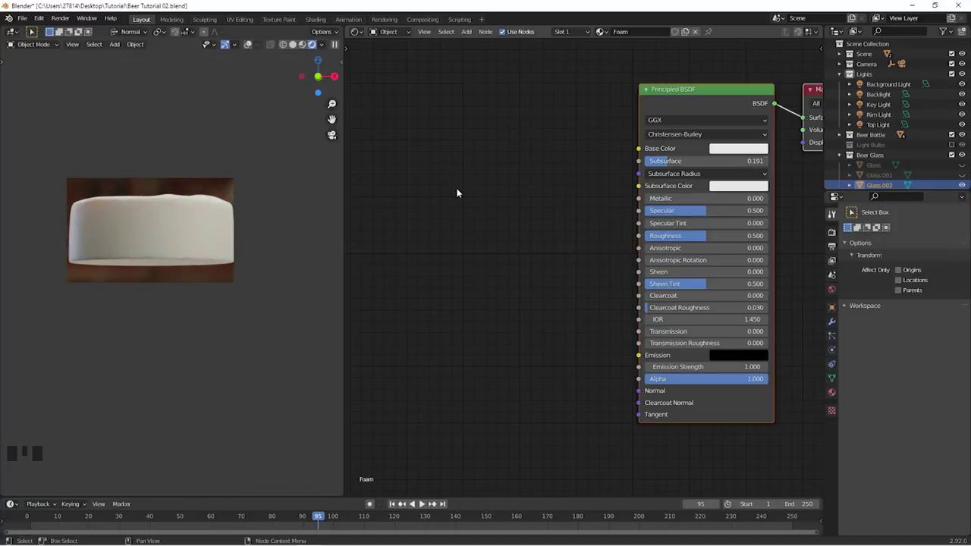
Step: Add an RGB node to the foam material and set its color to a bright warm orange-yellow
key(shift+a)
text(rgb)
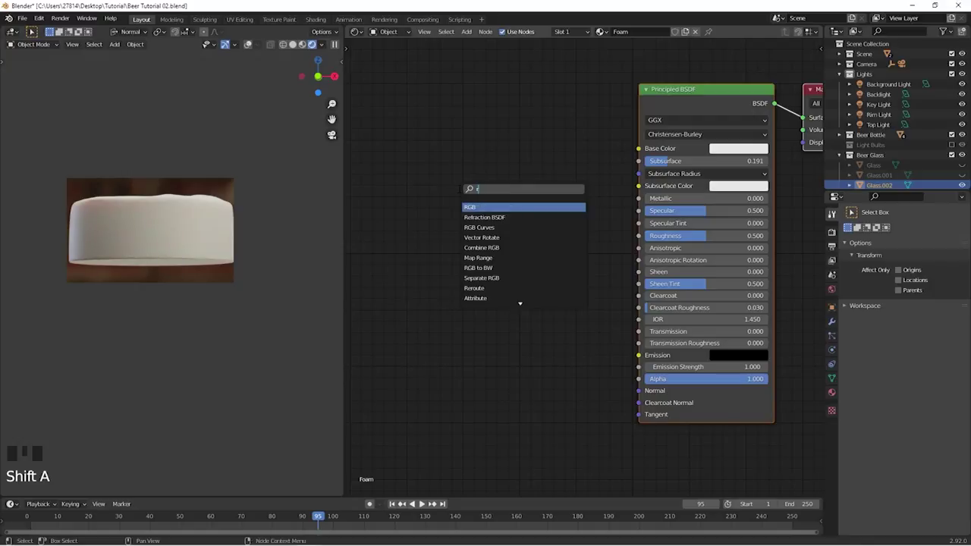
click(477, 208)
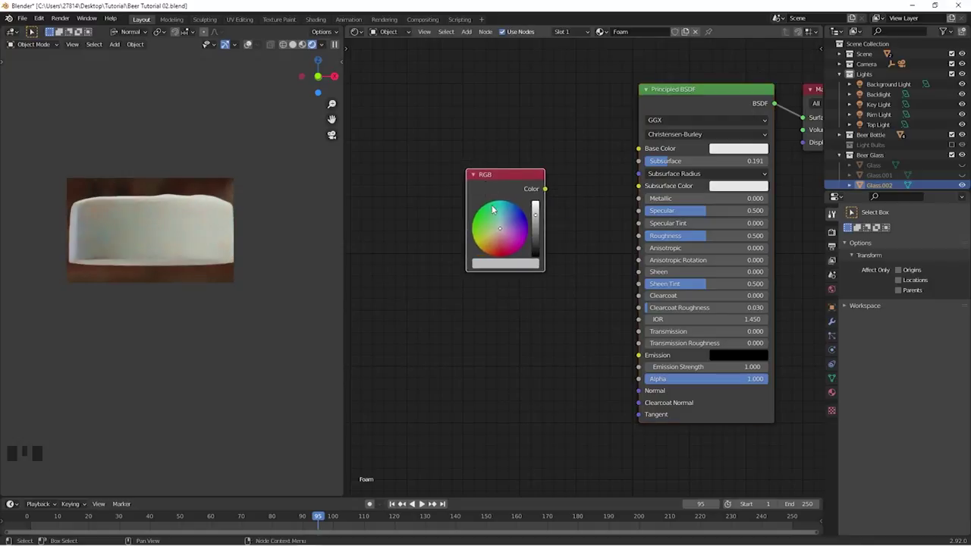
drag(500, 228, 492, 238)
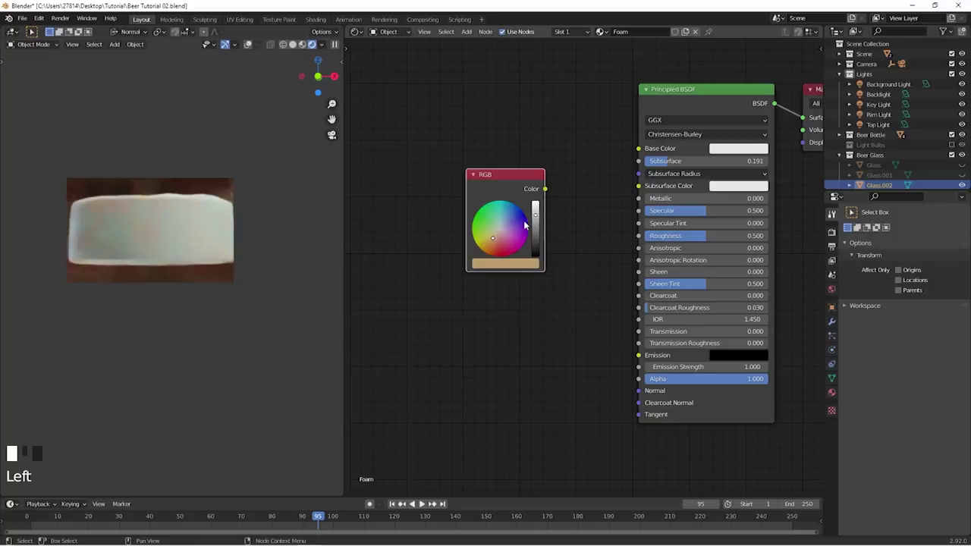
drag(536, 214, 536, 207)
click(487, 244)
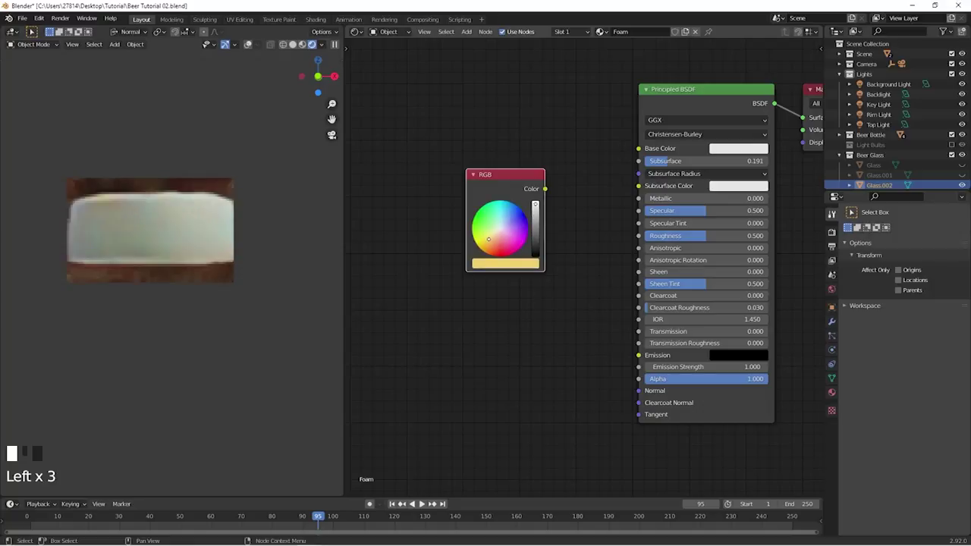
drag(488, 245, 487, 242)
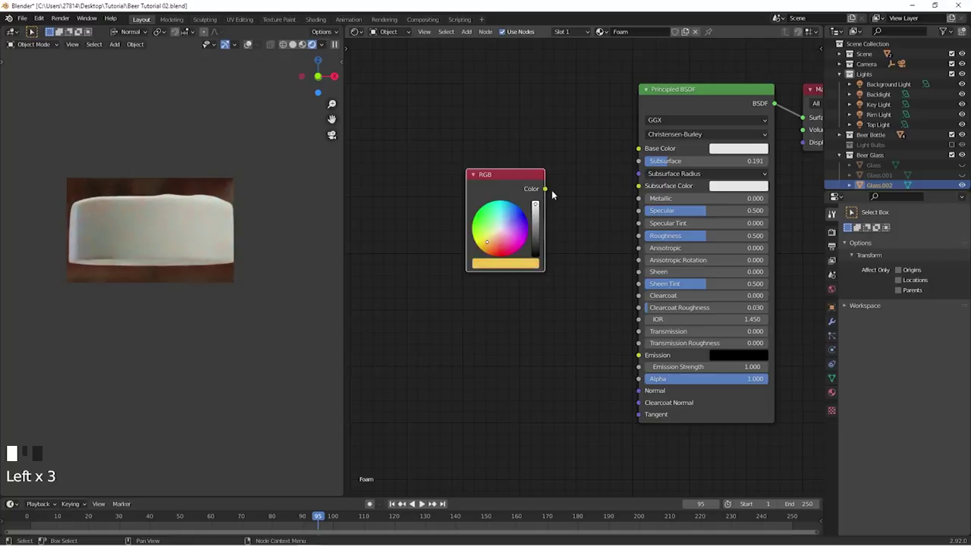
Step: Connect the RGB color to the foam shader's Subsurface Radius and tint the Subsurface Color a very pale lavender
drag(545, 188, 622, 183)
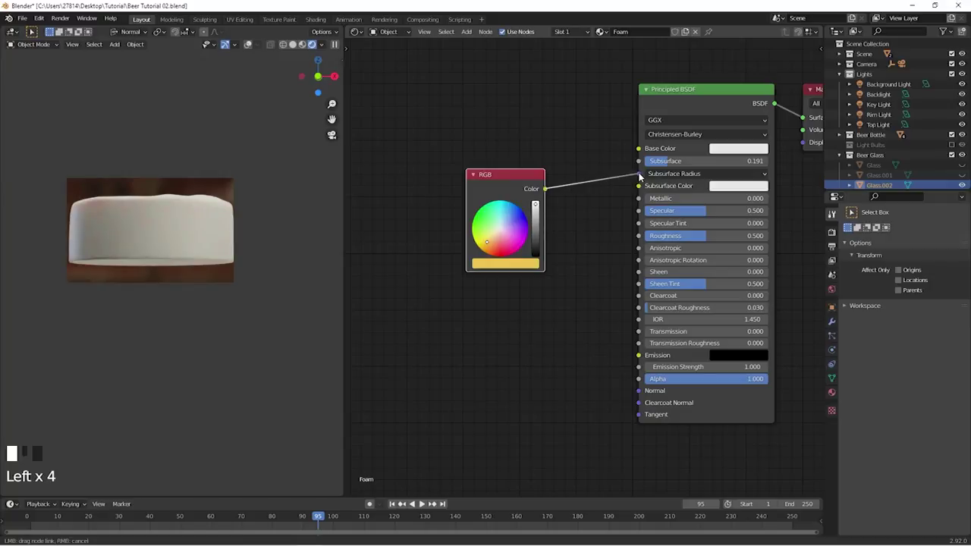
drag(639, 176, 638, 174)
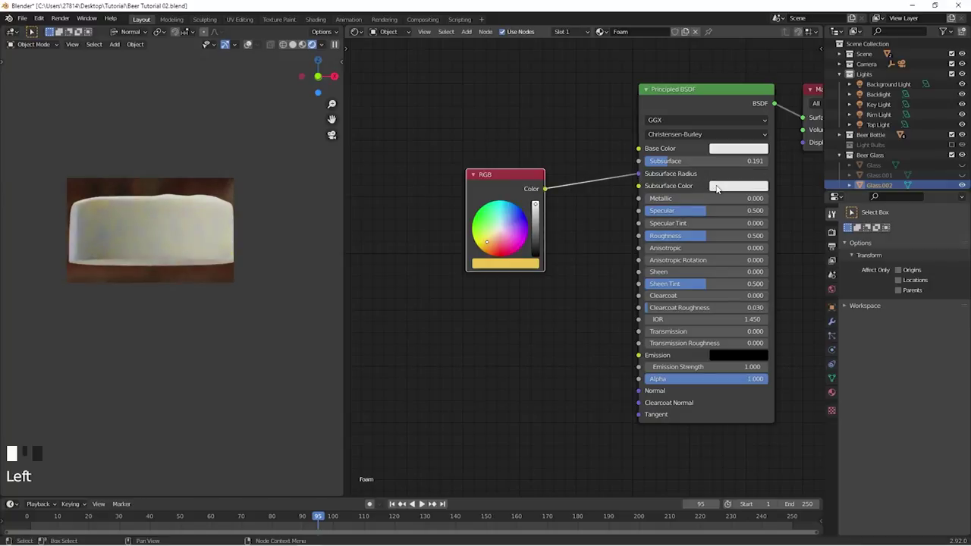
click(512, 177)
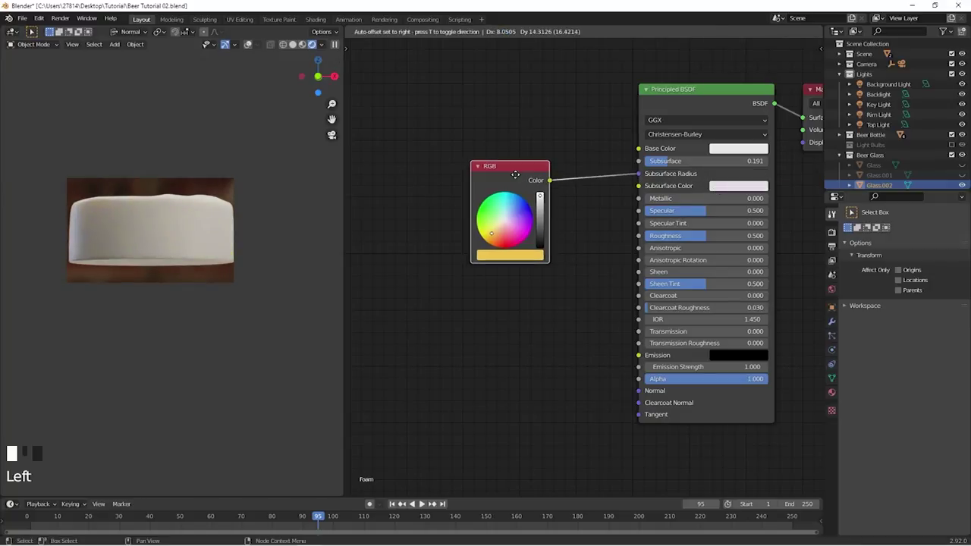
click(514, 178)
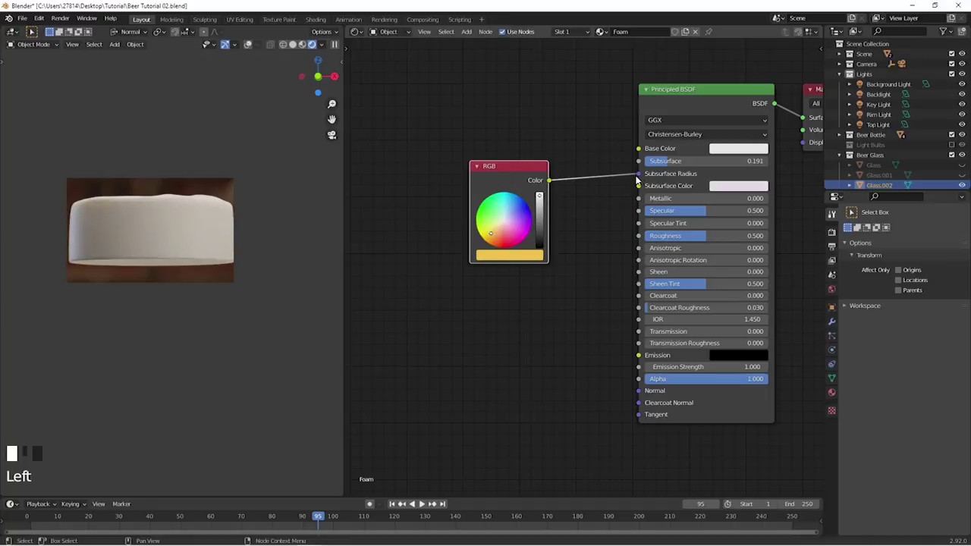
click(667, 172)
drag(664, 167, 663, 166)
drag(487, 182, 483, 175)
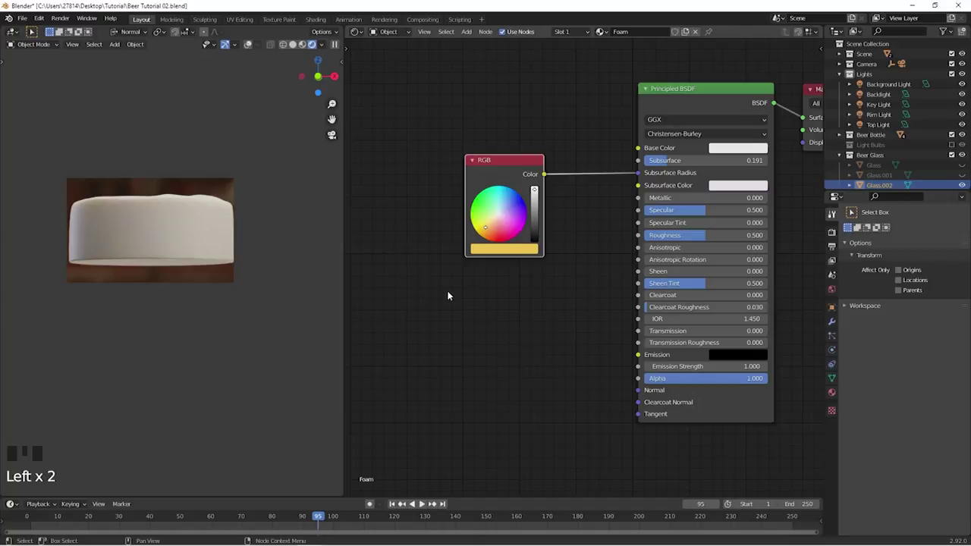
Step: Add a Voronoi Texture node below the RGB node and preview its Distance output on the foam
click(448, 296)
key(shift+a)
click(449, 296)
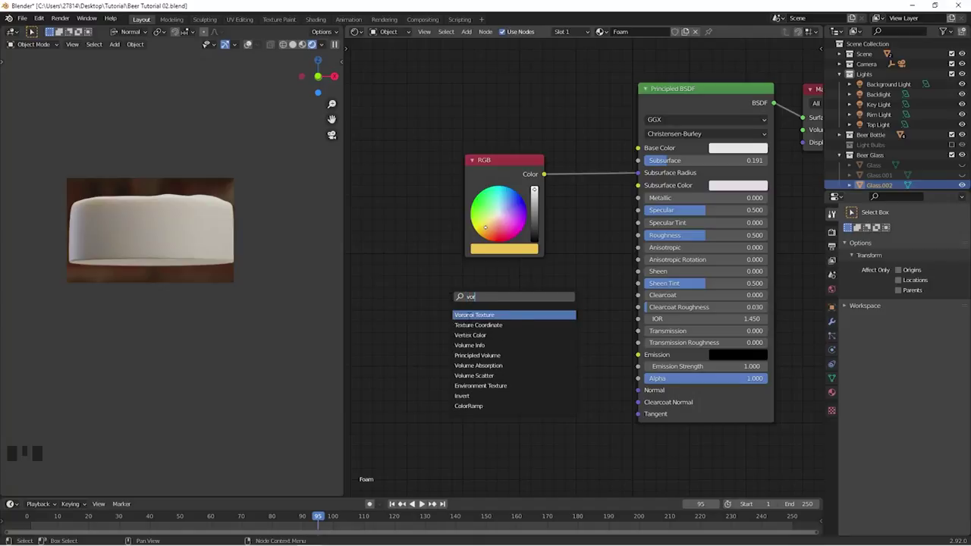
text(vor)
key(Return)
click(418, 327)
ctrl+shift+click(418, 327)
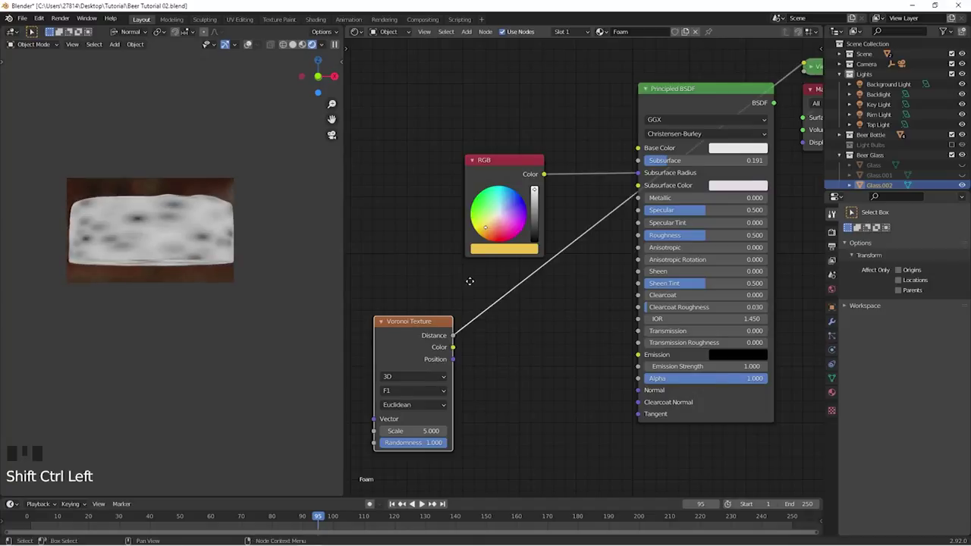
Step: Set the Voronoi Texture's scale to 51.1
middle_drag(469, 281, 549, 227)
drag(488, 289, 413, 311)
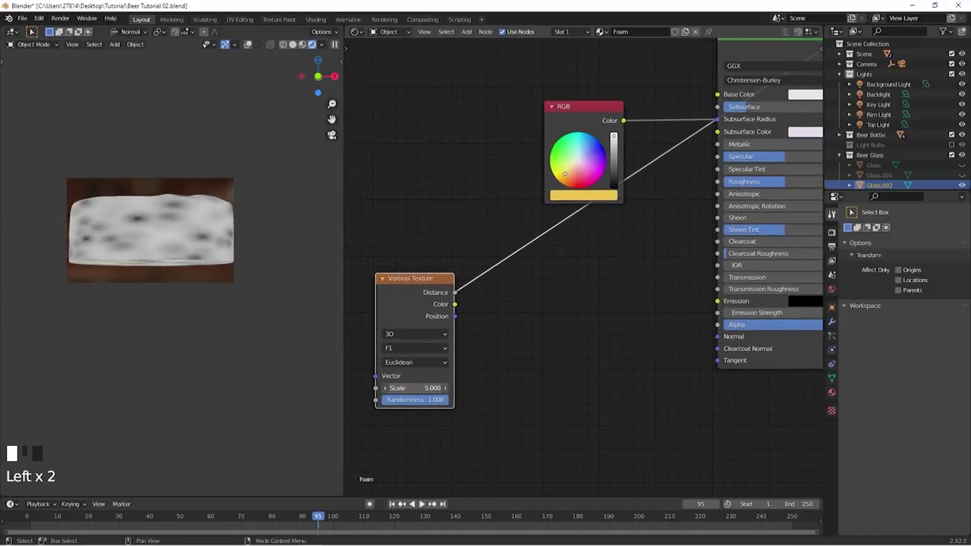
drag(414, 387, 496, 387)
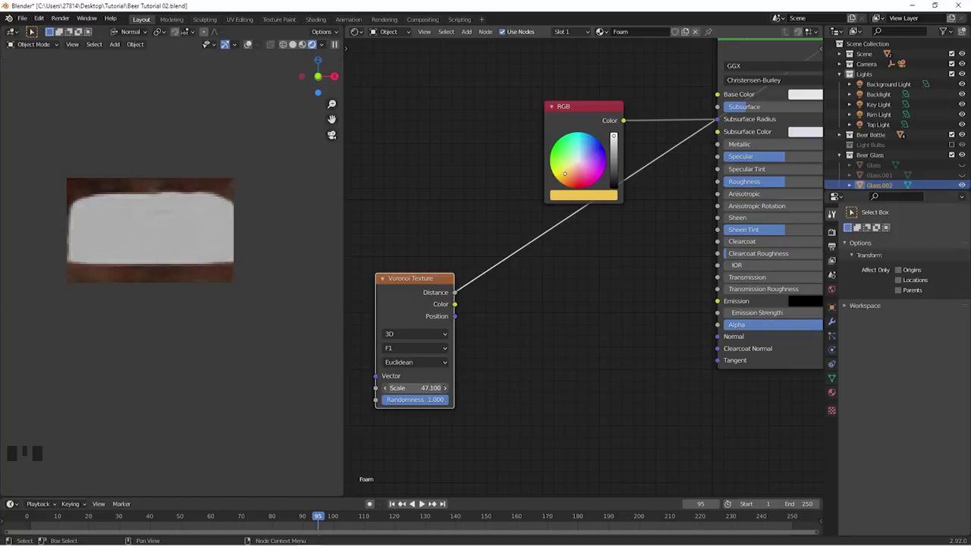
drag(411, 387, 442, 387)
Step: Insert a Normal Map node after the Voronoi Texture so the Distance output feeds its Color input
key(shift+a)
click(533, 328)
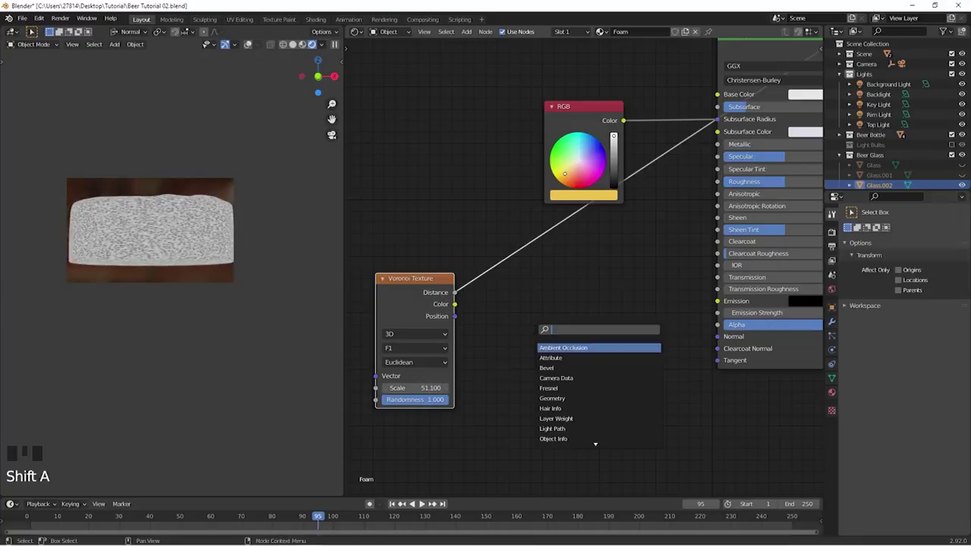
key(Down)
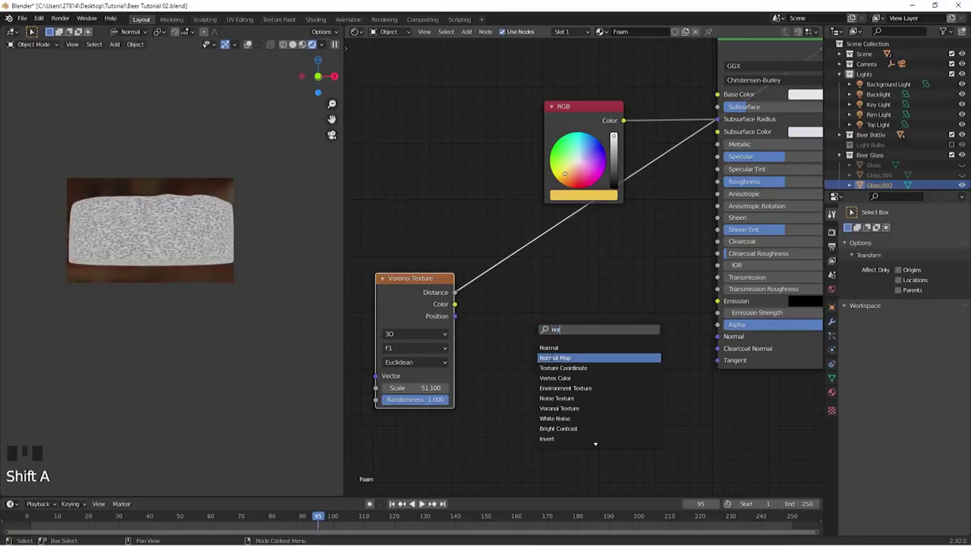
key(Return)
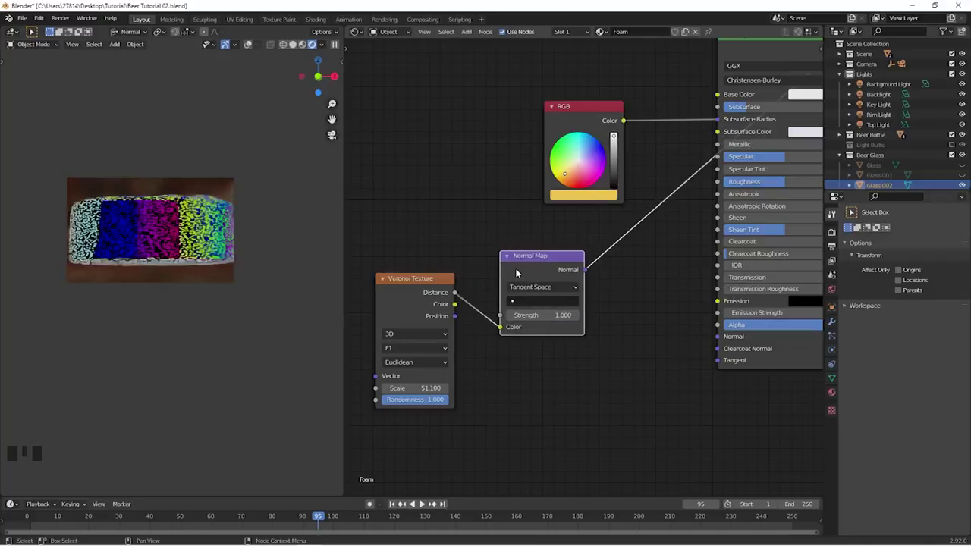
click(523, 284)
Step: Connect the Normal Map to the Principled BSDF's Normal input and switch the preview back to the full foam shader
middle_drag(600, 291, 559, 287)
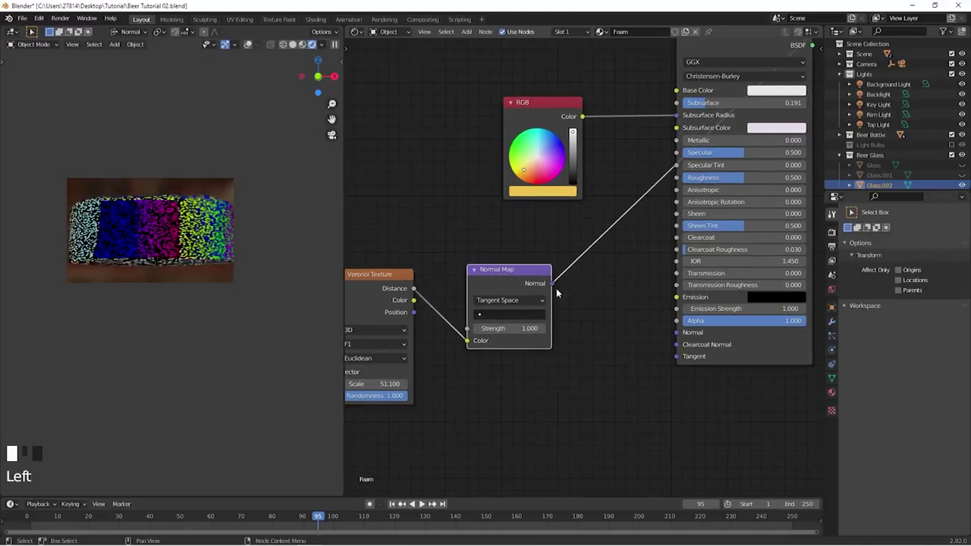
drag(672, 336, 672, 335)
middle_drag(720, 52, 641, 120)
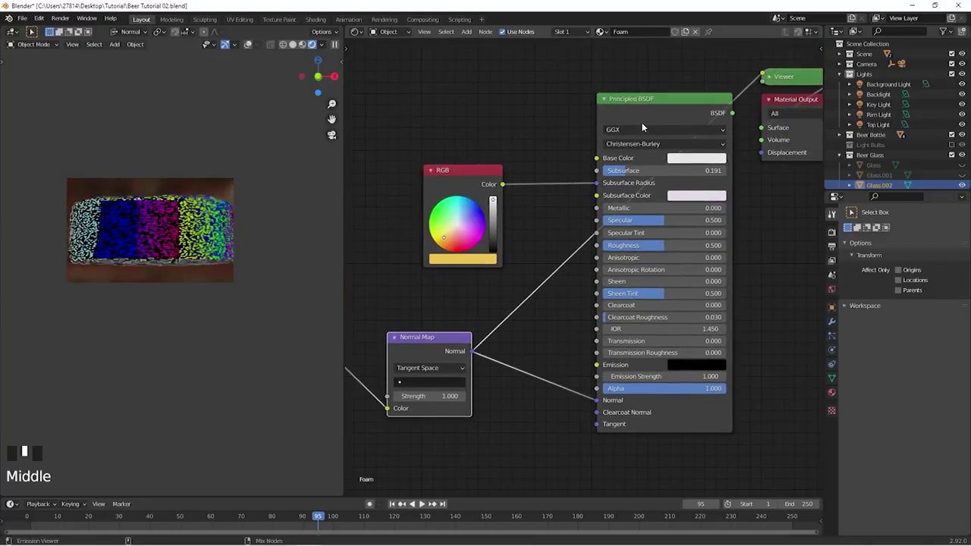
ctrl+shift+click(640, 120)
middle_drag(533, 257, 621, 200)
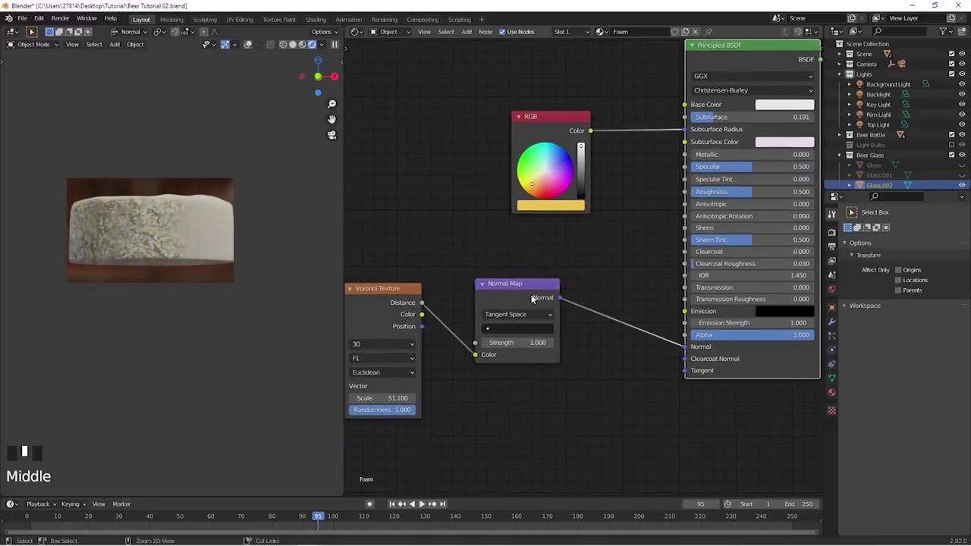
Step: Lower the Normal Map's strength to under 0.4 to soften the foam's bubble texture
middle_drag(525, 245, 556, 227)
scroll(553, 324, up, 1)
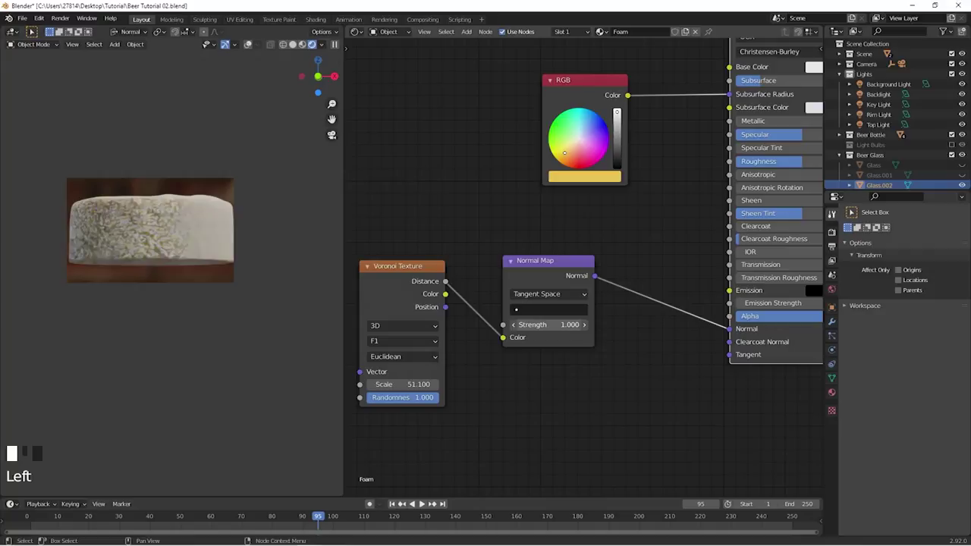
drag(547, 325, 502, 325)
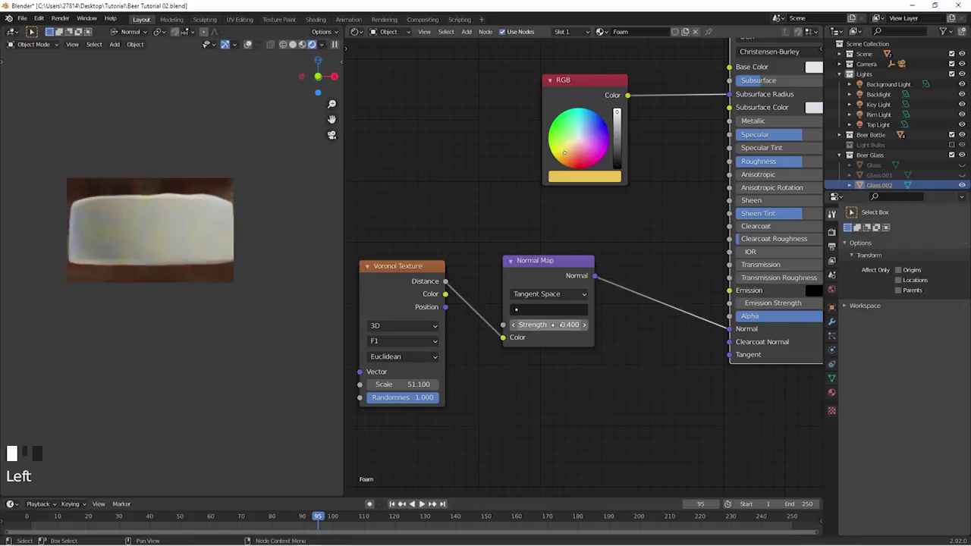
click(513, 324)
click(512, 324)
click(513, 325)
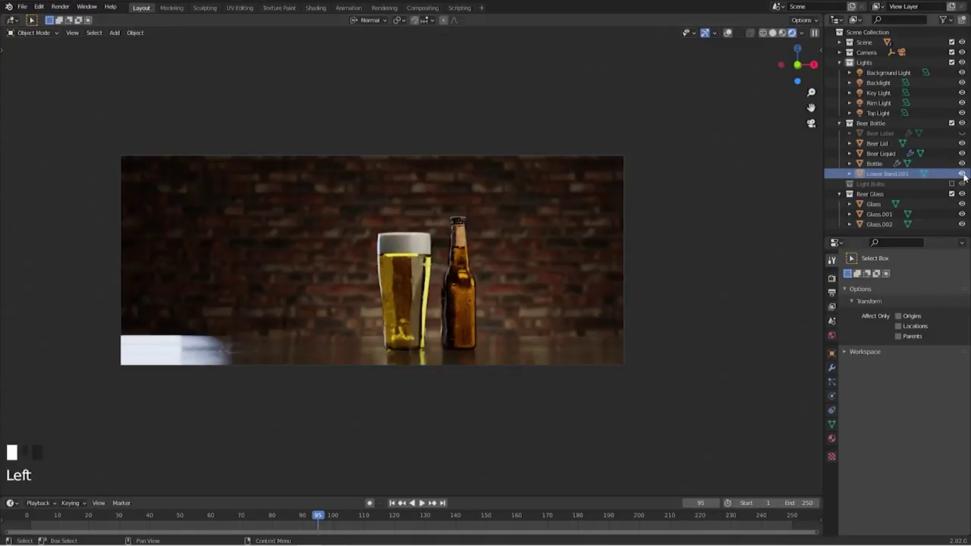
Step: Unhide the bottle's Lower Band.001 object and enable the Light Bulbs collection in the scene
click(962, 174)
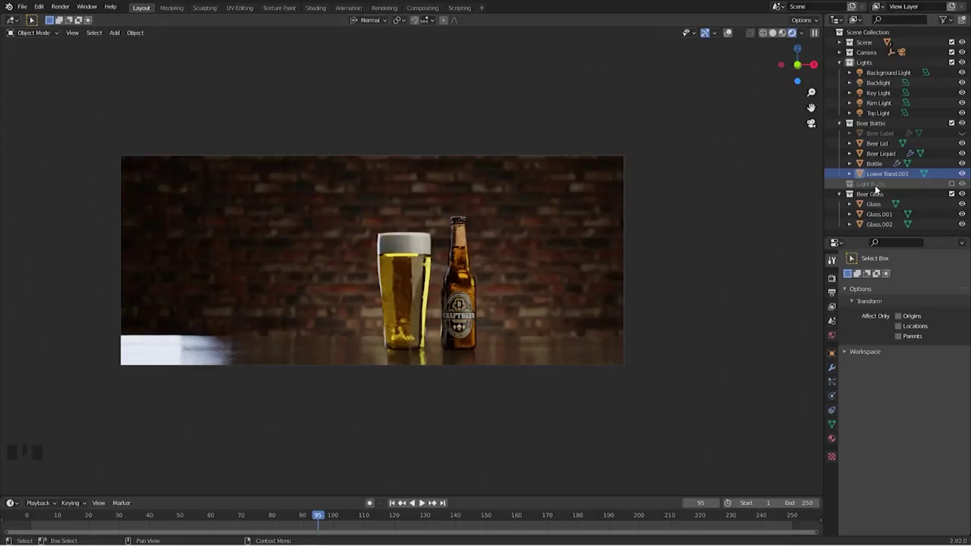
click(951, 183)
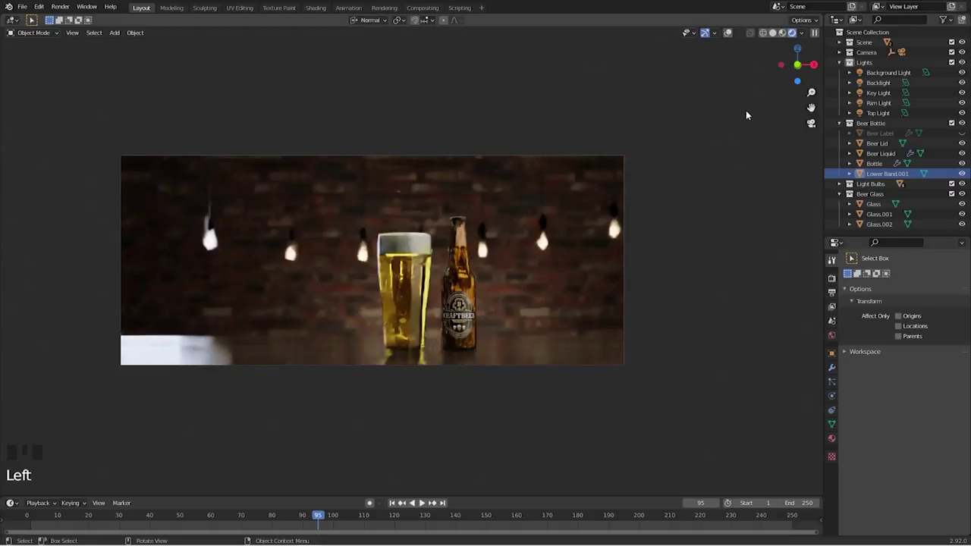